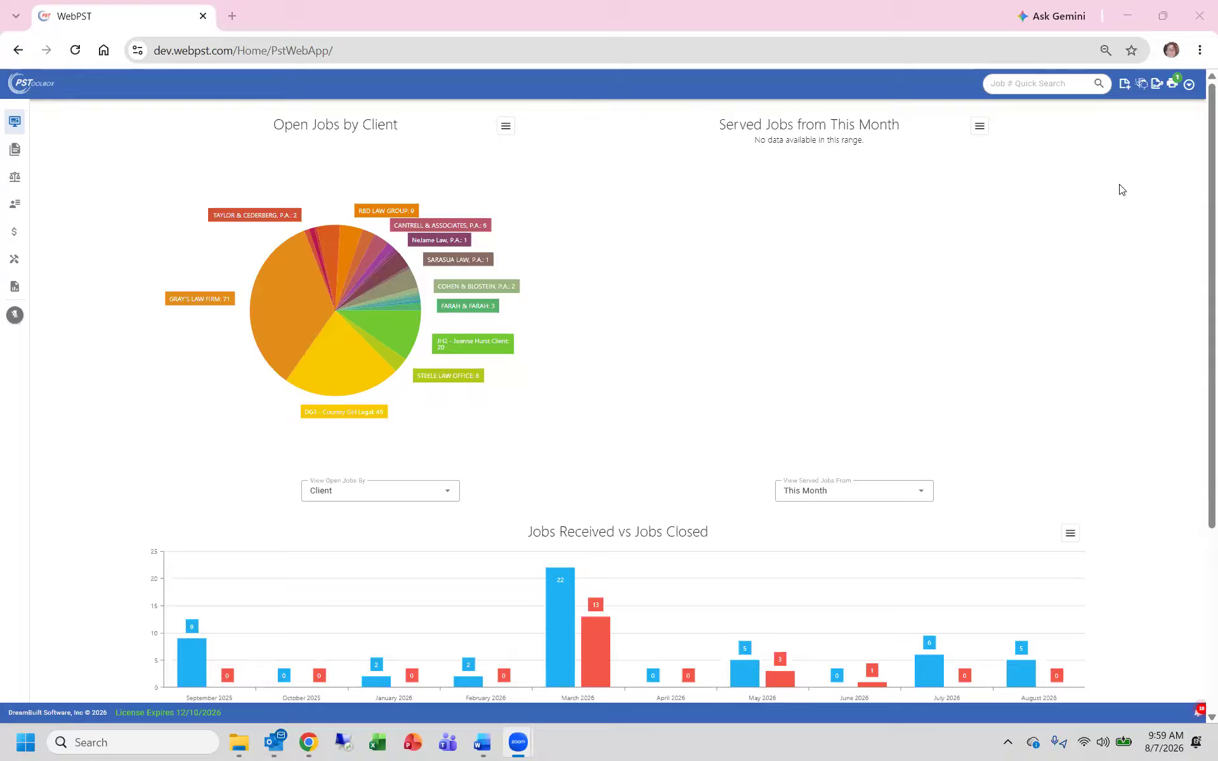
# Open the flex field settings and expand the job field definitions
pyautogui.click(1189, 86)
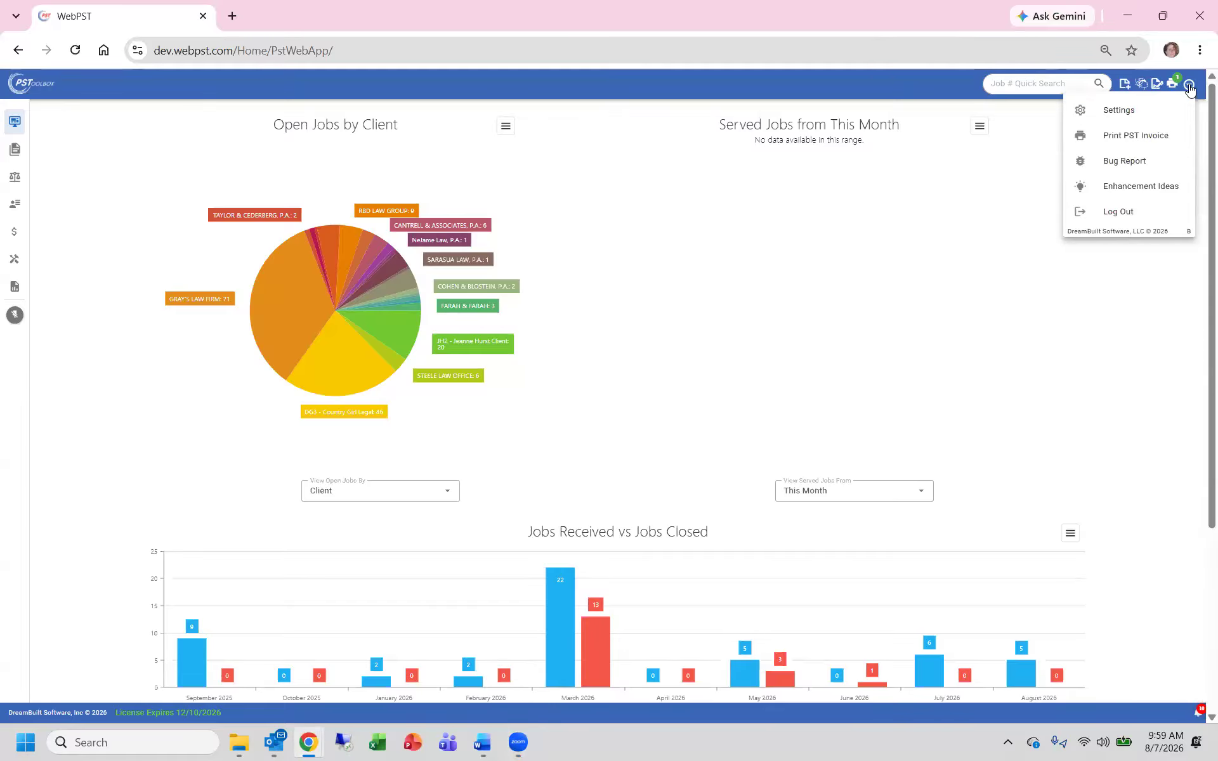
pyautogui.click(1117, 111)
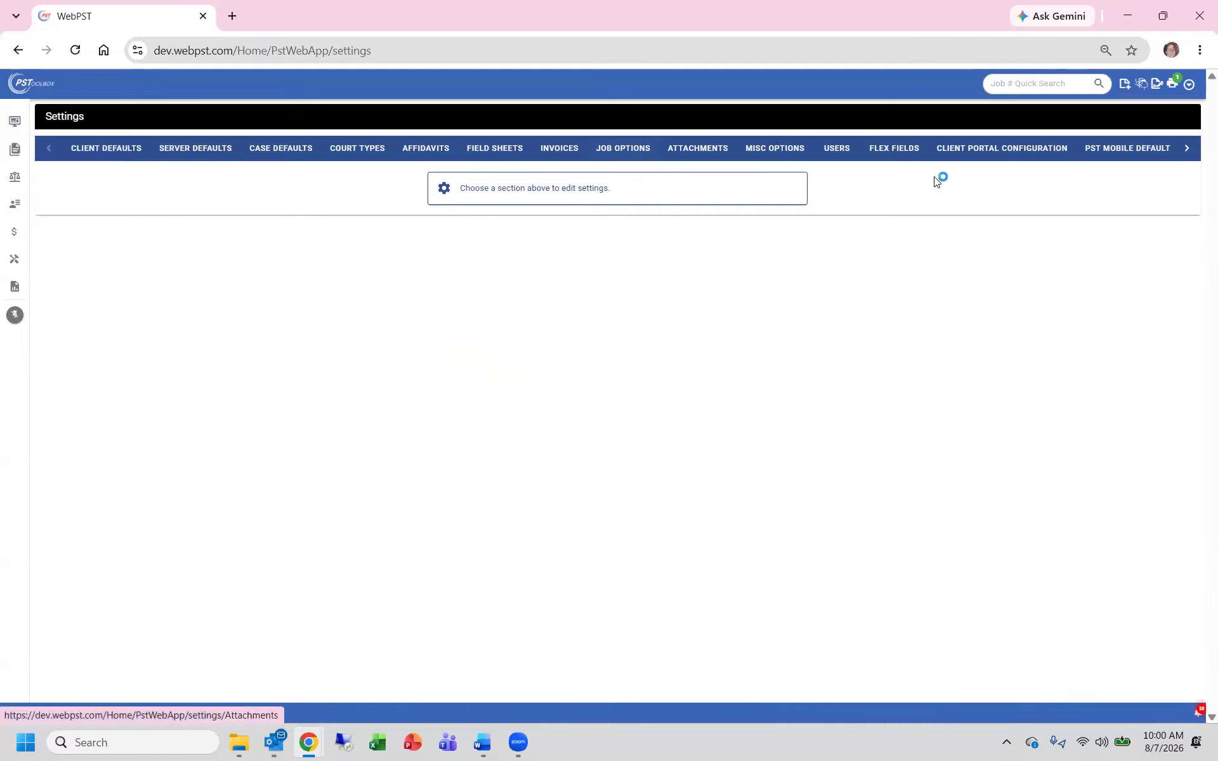
pyautogui.click(899, 154)
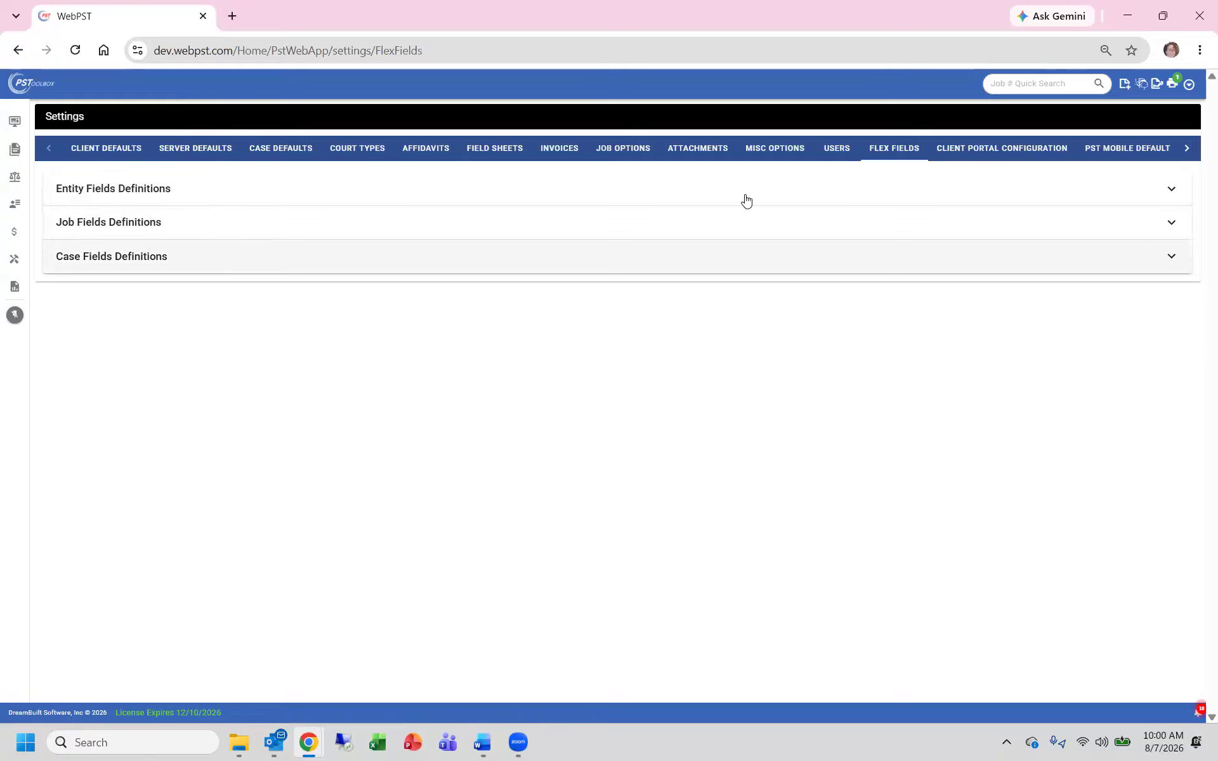
pyautogui.click(959, 222)
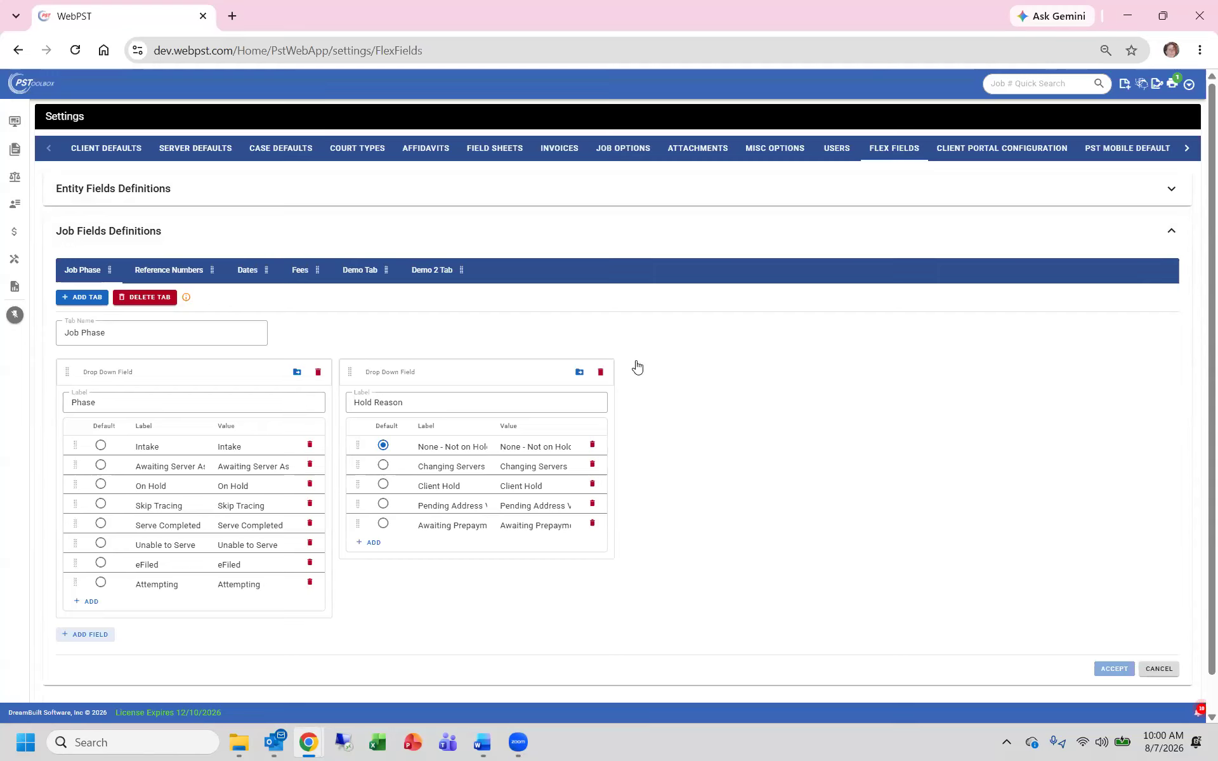
# Add a tab named Demo 2 to the job field definitions and save it
pyautogui.click(116, 339)
pyautogui.click(80, 301)
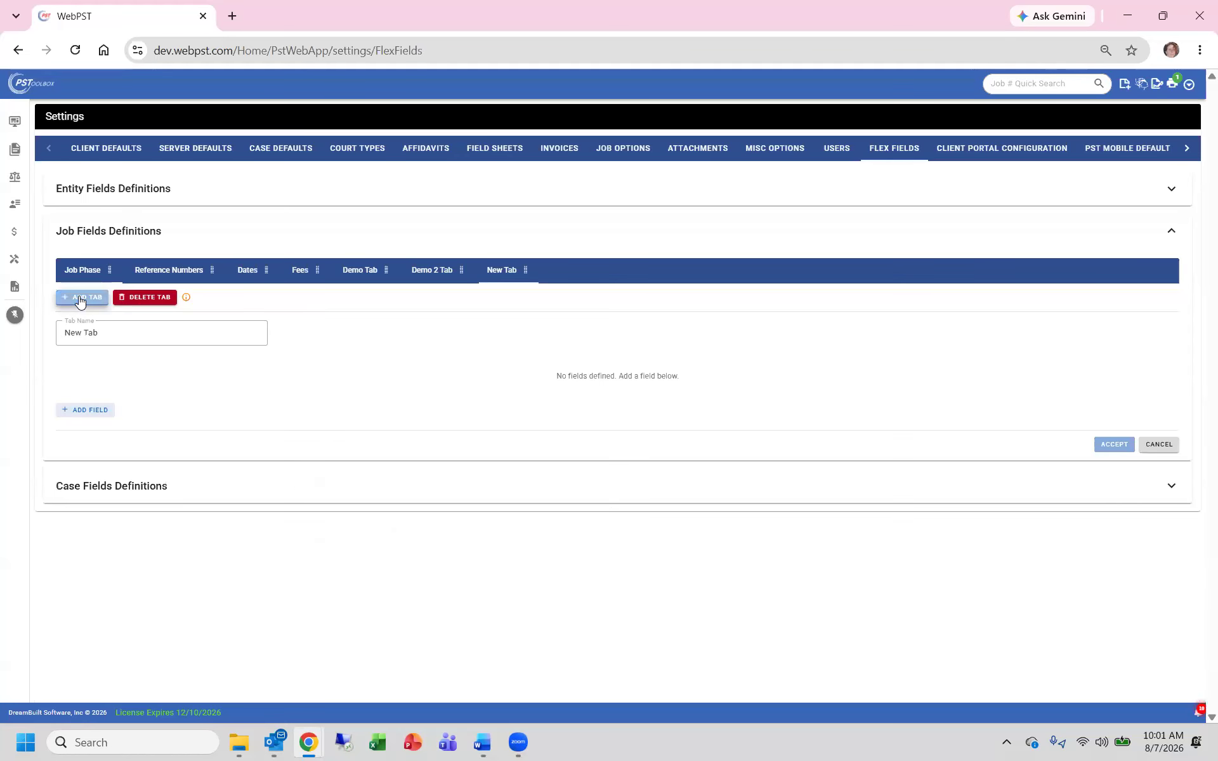
pyautogui.click(116, 337)
pyautogui.press('BackSpace')
pyautogui.press('BackSpace')
pyautogui.press('BackSpace')
pyautogui.press('BackSpace')
pyautogui.press('BackSpace')
pyautogui.press('BackSpace')
pyautogui.press('BackSpace')
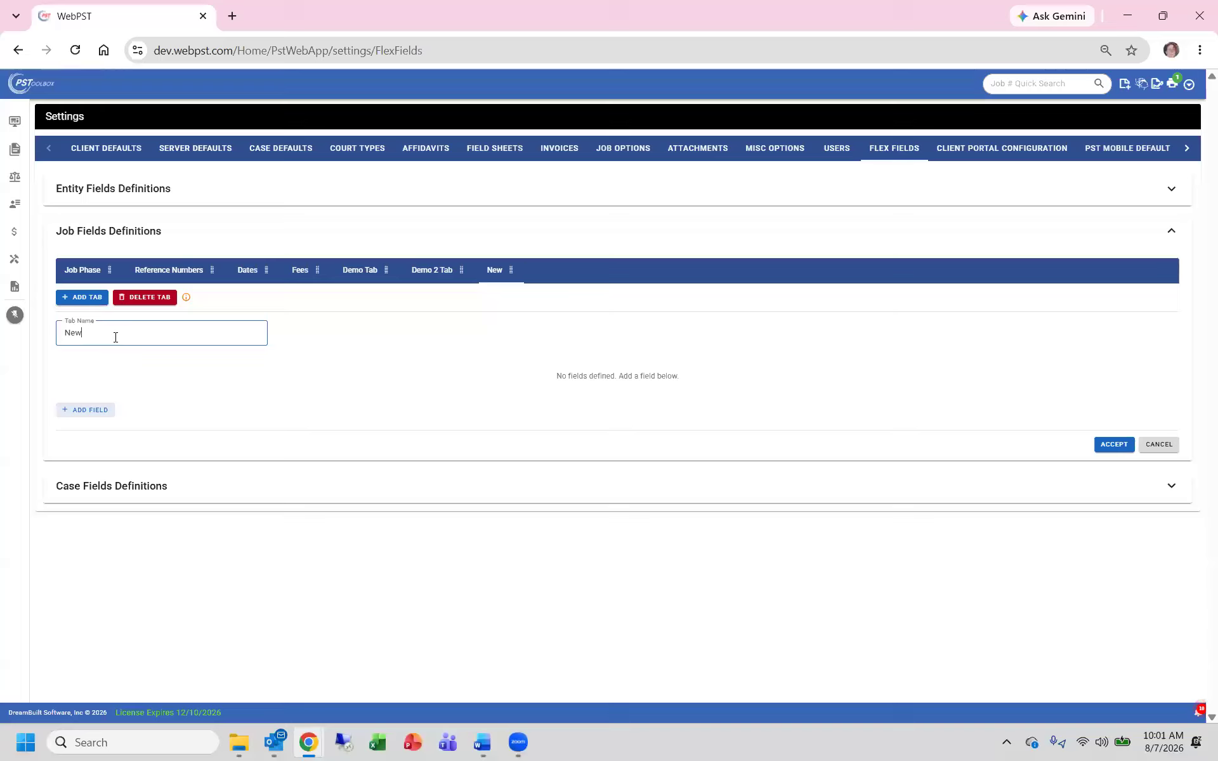
pyautogui.write('Demo 2')
pyautogui.click(1110, 444)
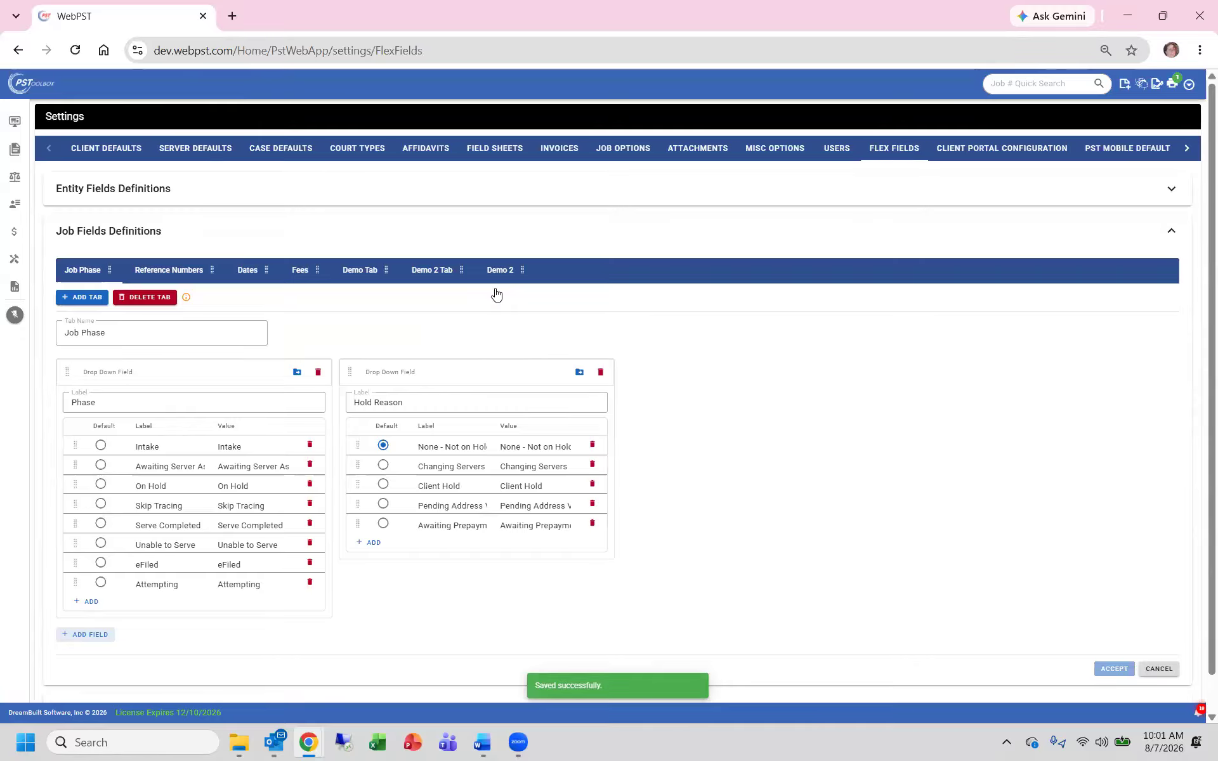
# Delete the new Demo 2 tab from the job field definitions
pyautogui.click(492, 271)
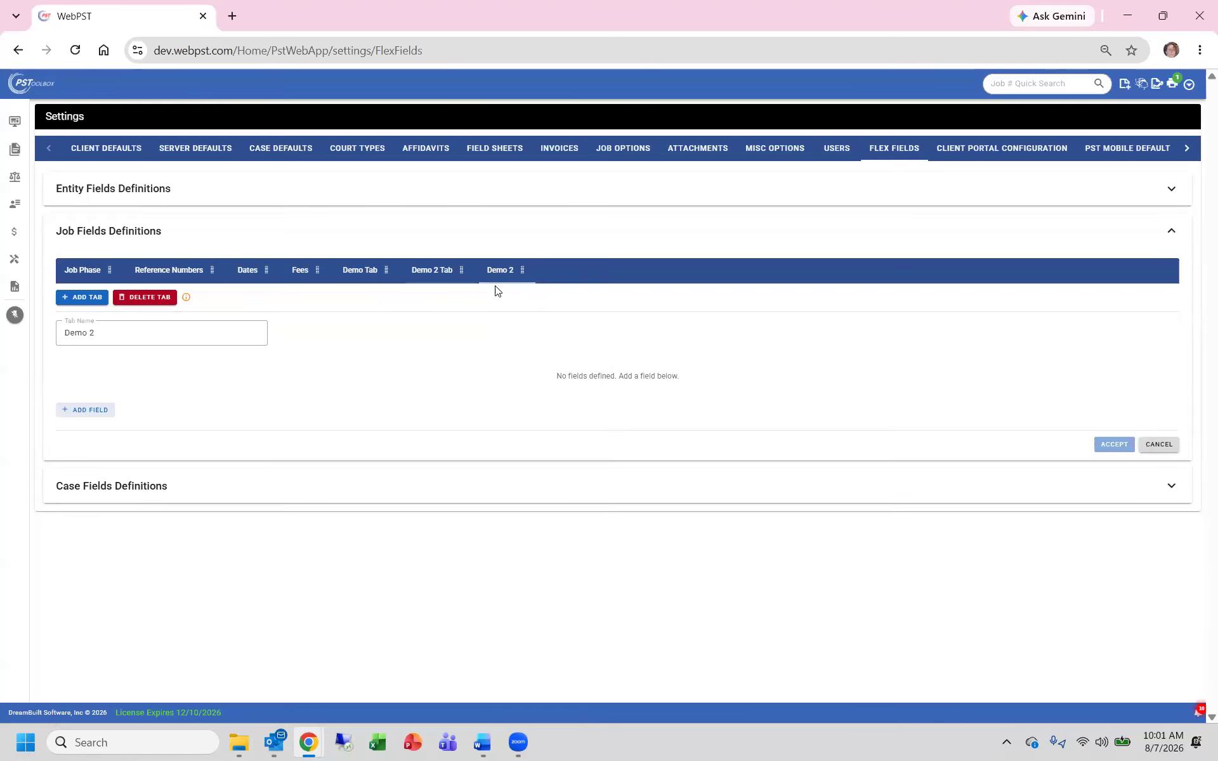
pyautogui.click(139, 298)
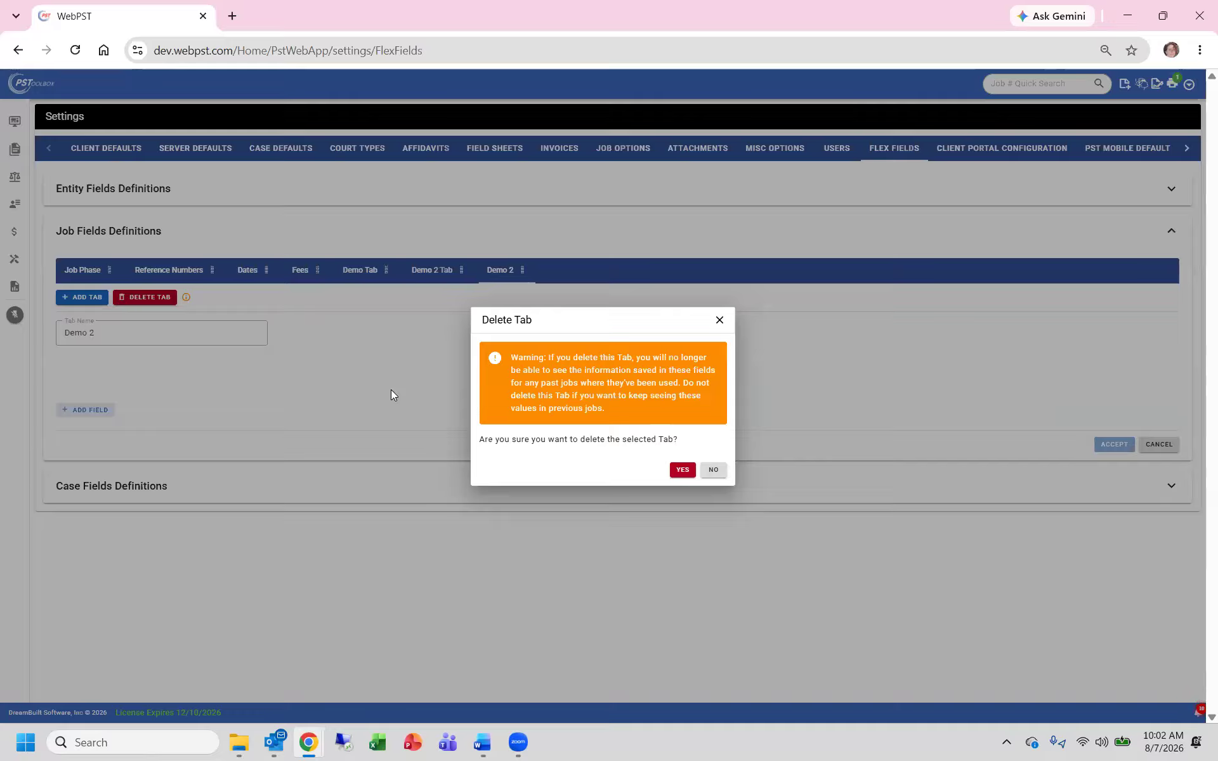
pyautogui.click(682, 470)
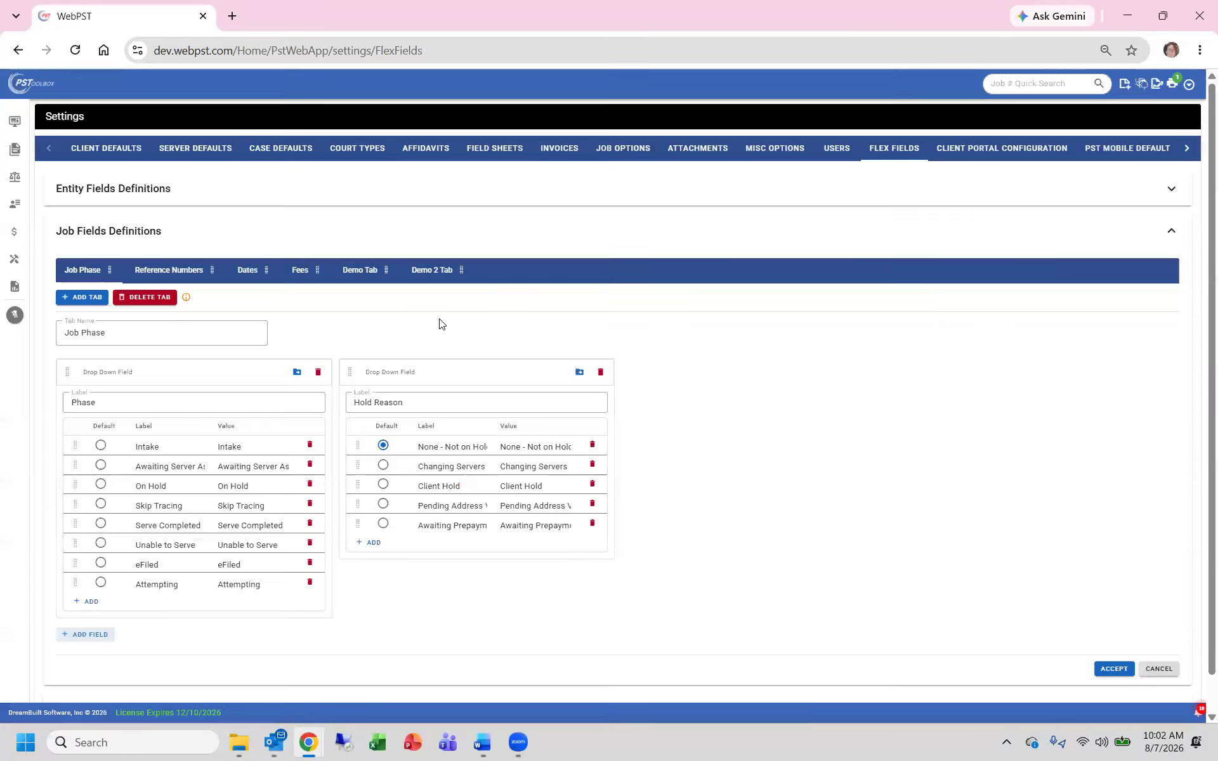
# Delete the tab named Demo 2 Tab from the job field definitions
pyautogui.click(432, 272)
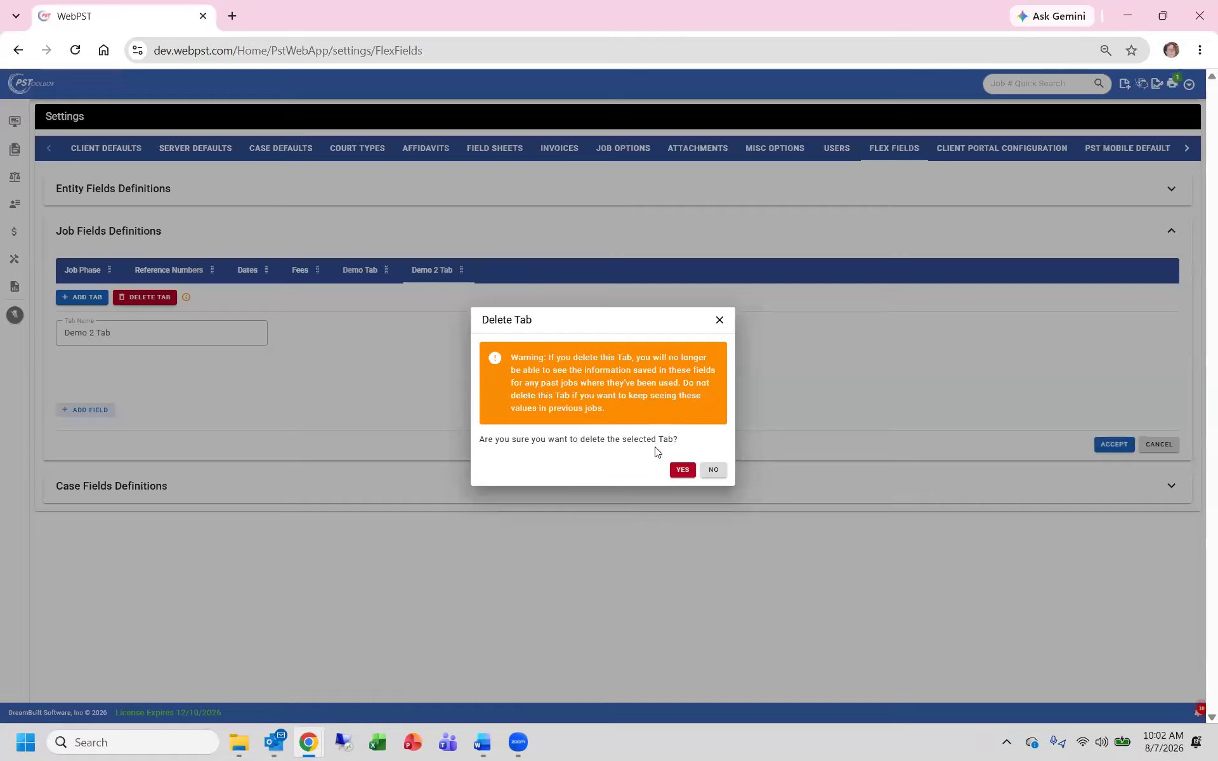
pyautogui.click(678, 465)
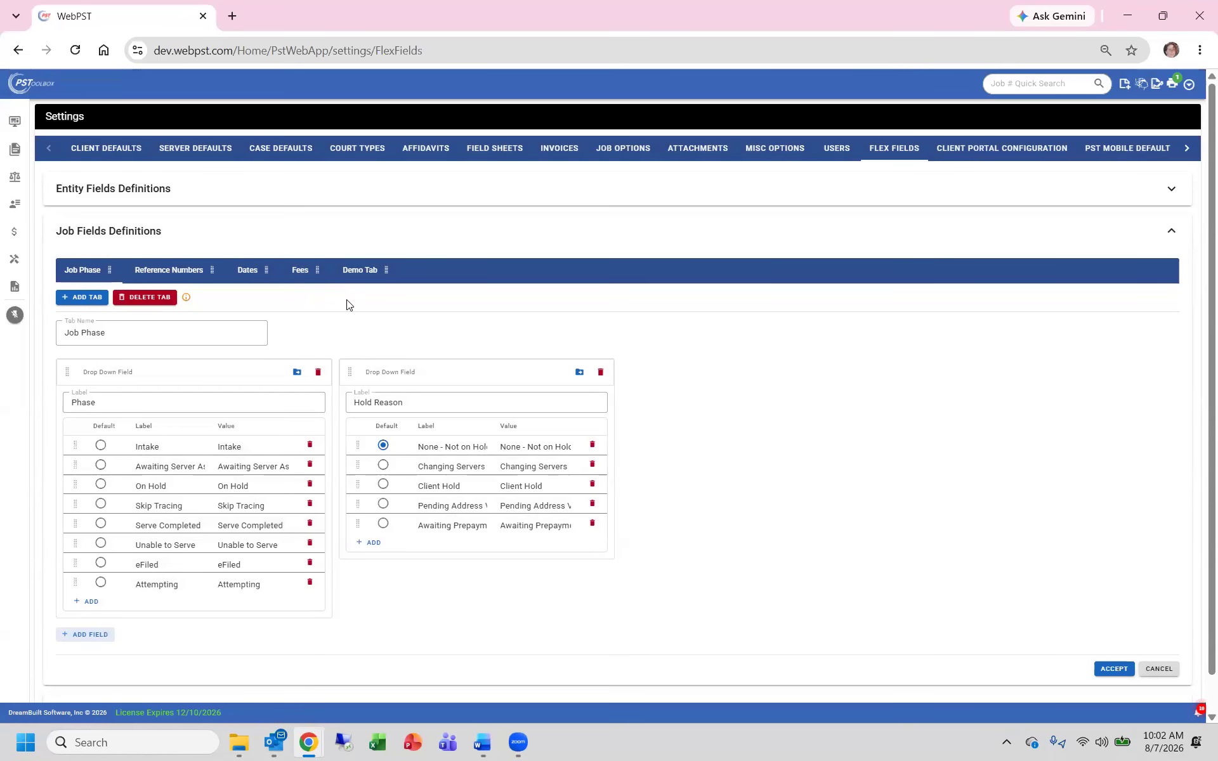
# Start a new Job Phase field labelled Demo Field, review the available field types, and discard it
pyautogui.click(97, 636)
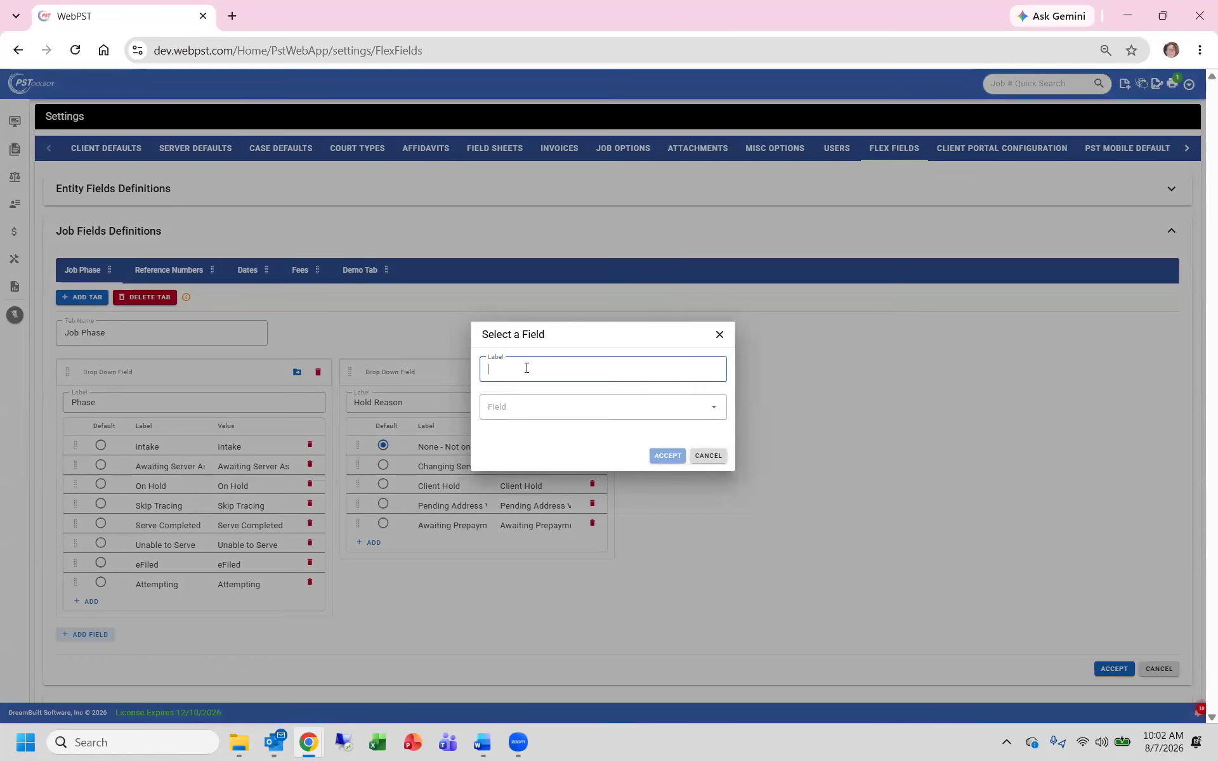
pyautogui.write('Name')
pyautogui.press('BackSpace')
pyautogui.press('BackSpace')
pyautogui.press('BackSpace')
pyautogui.write('Demo Field')
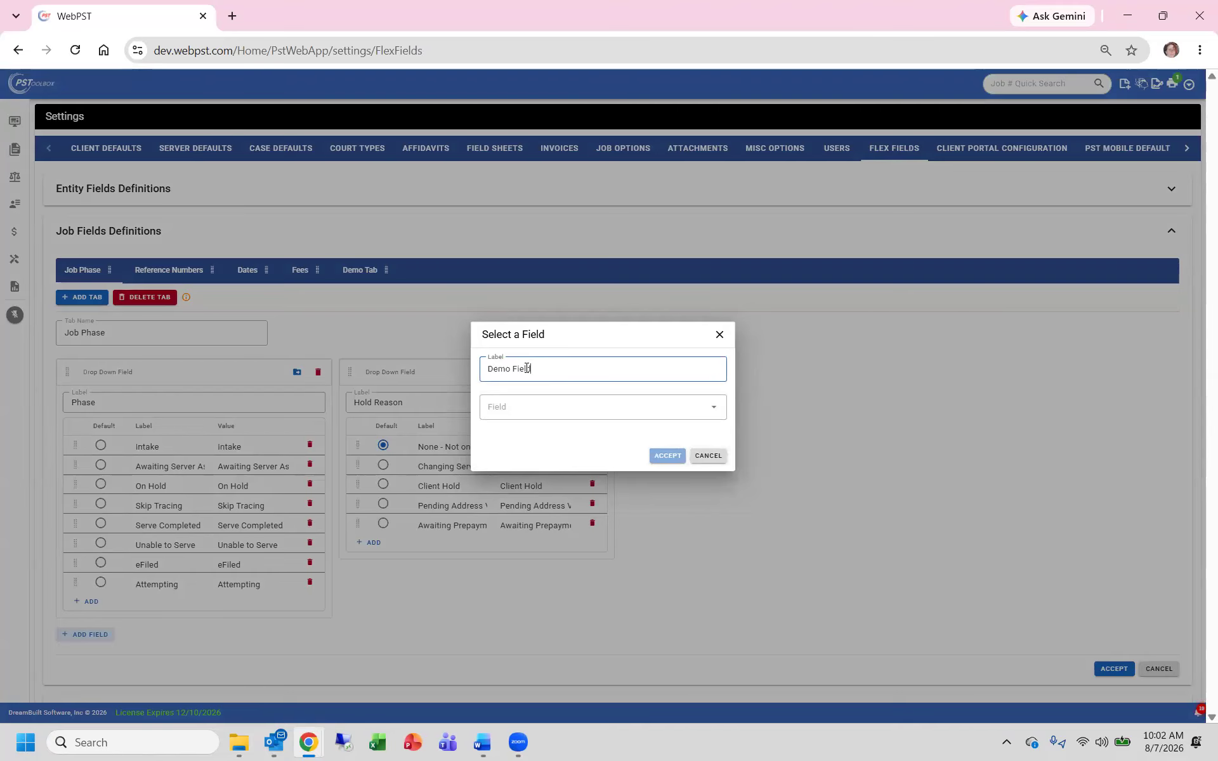
pyautogui.click(710, 409)
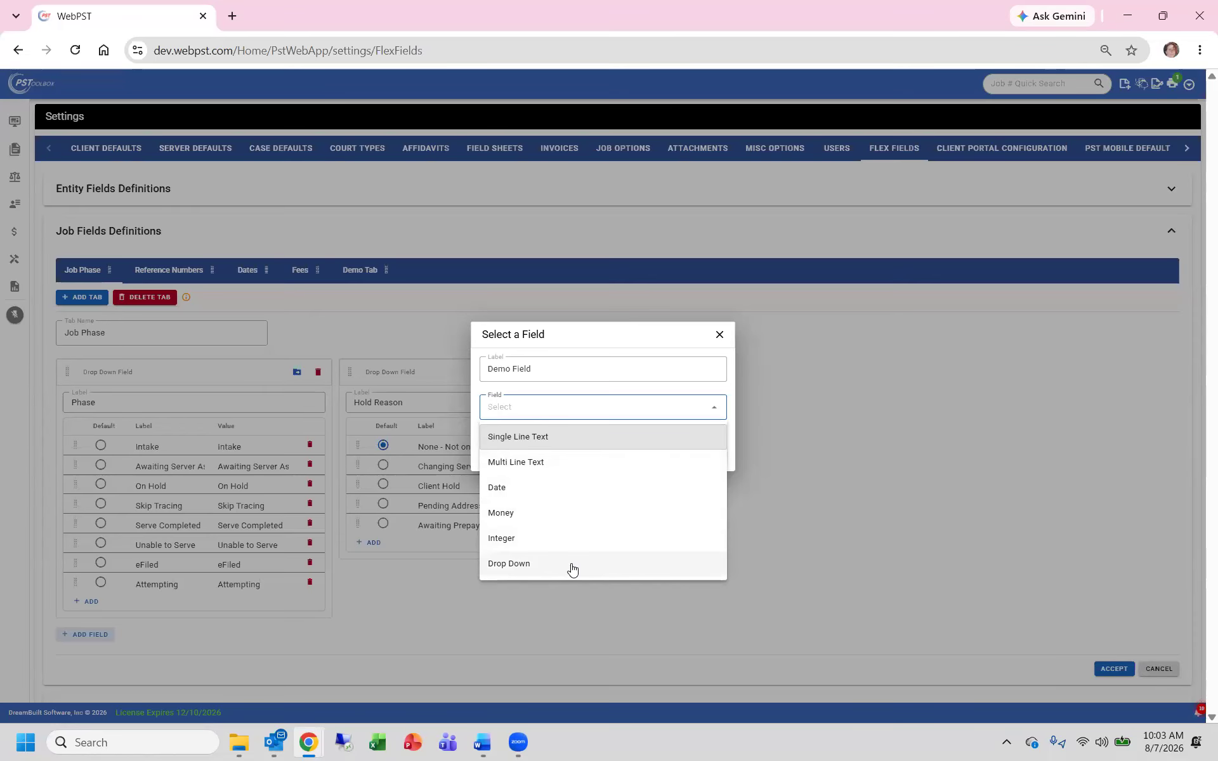
pyautogui.click(719, 335)
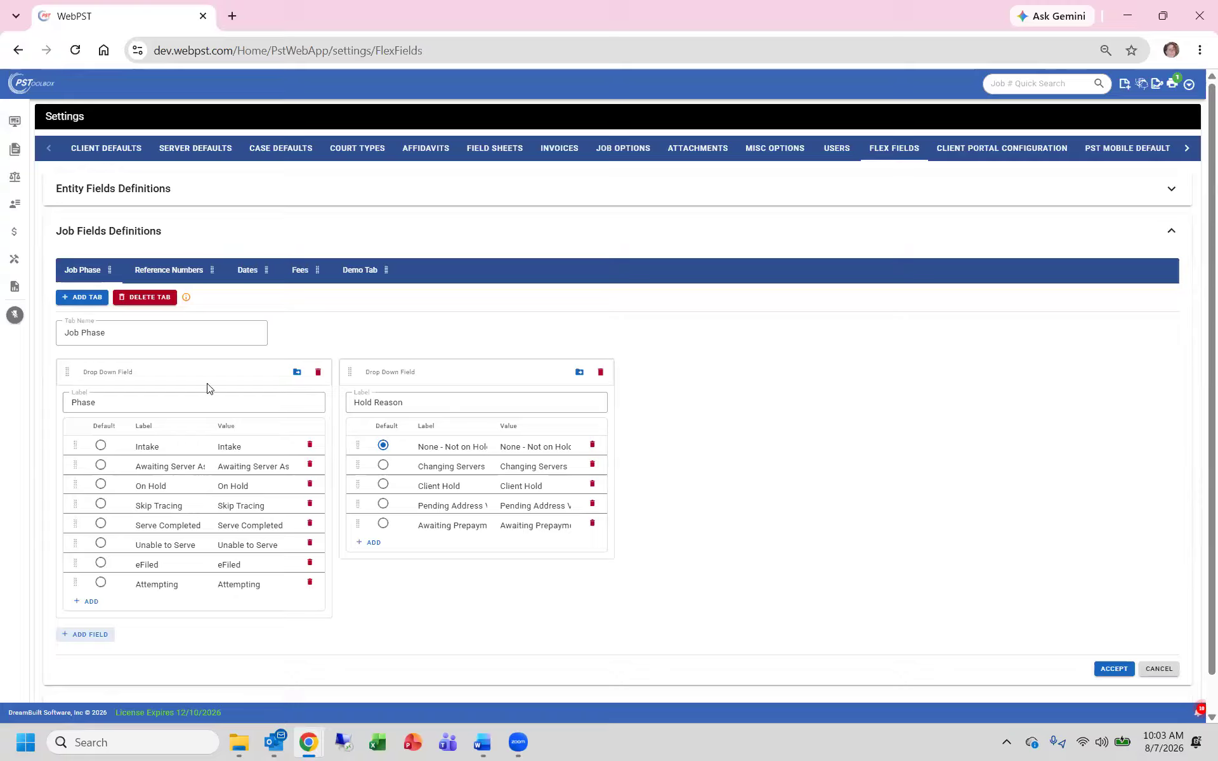
# Add an Awaiting Payment item to the Phase drop-down field, with its value the same as its label
pyautogui.click(89, 602)
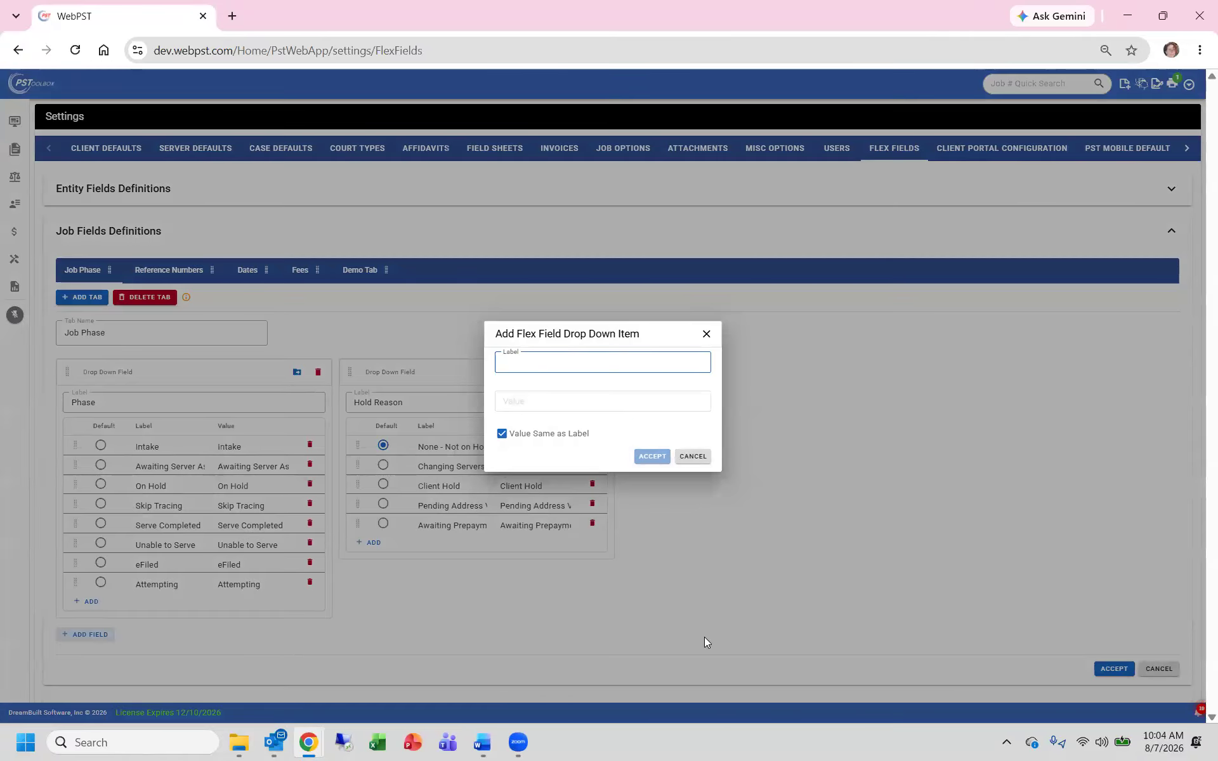
pyautogui.write('Awa')
pyautogui.write('=')
pyautogui.write('iting Payment')
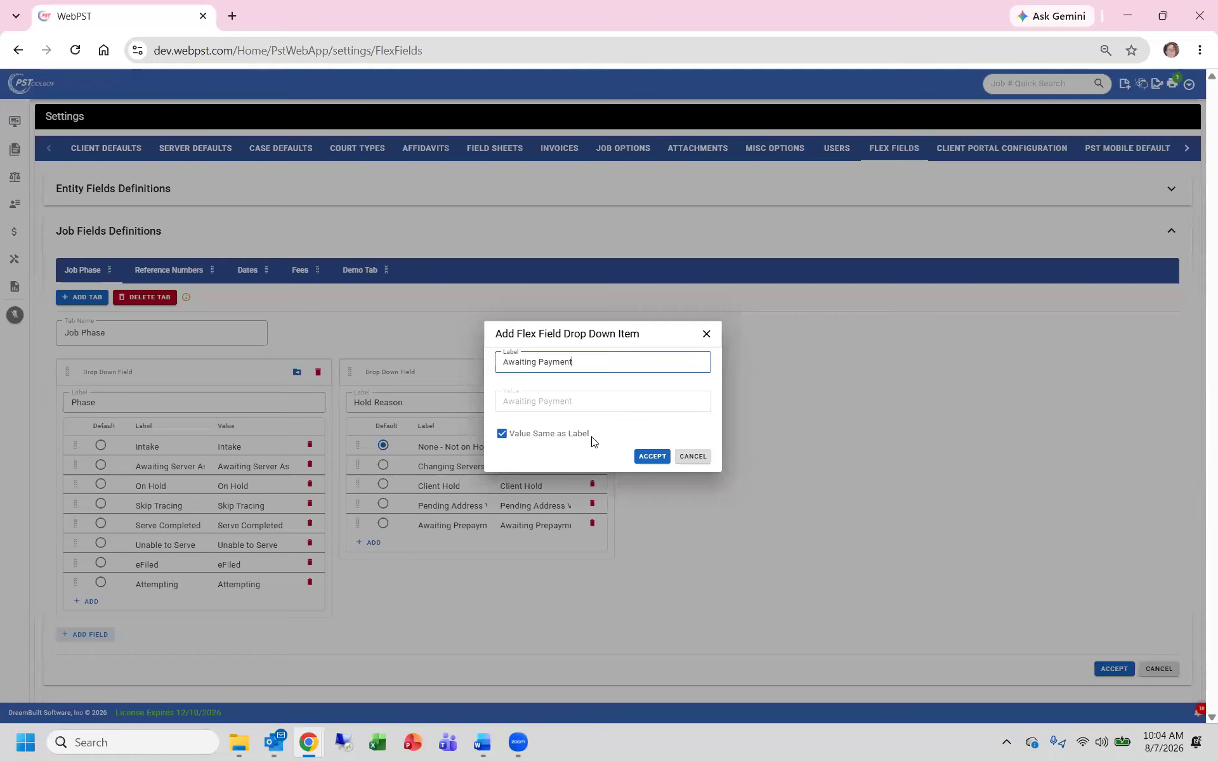
pyautogui.click(651, 457)
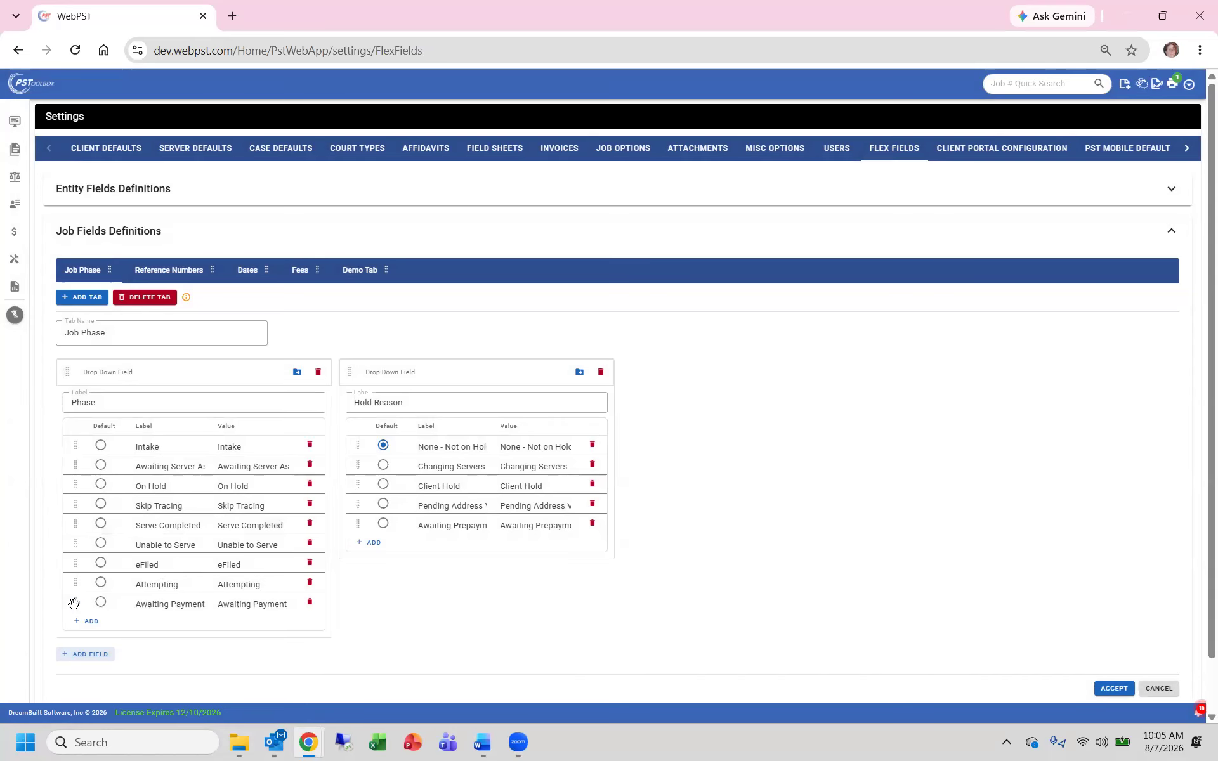
# Move the Awaiting Payment item directly below Intake in the Phase field, and delete it from the list
pyautogui.moveTo(73, 603); pyautogui.dragTo(68, 465)
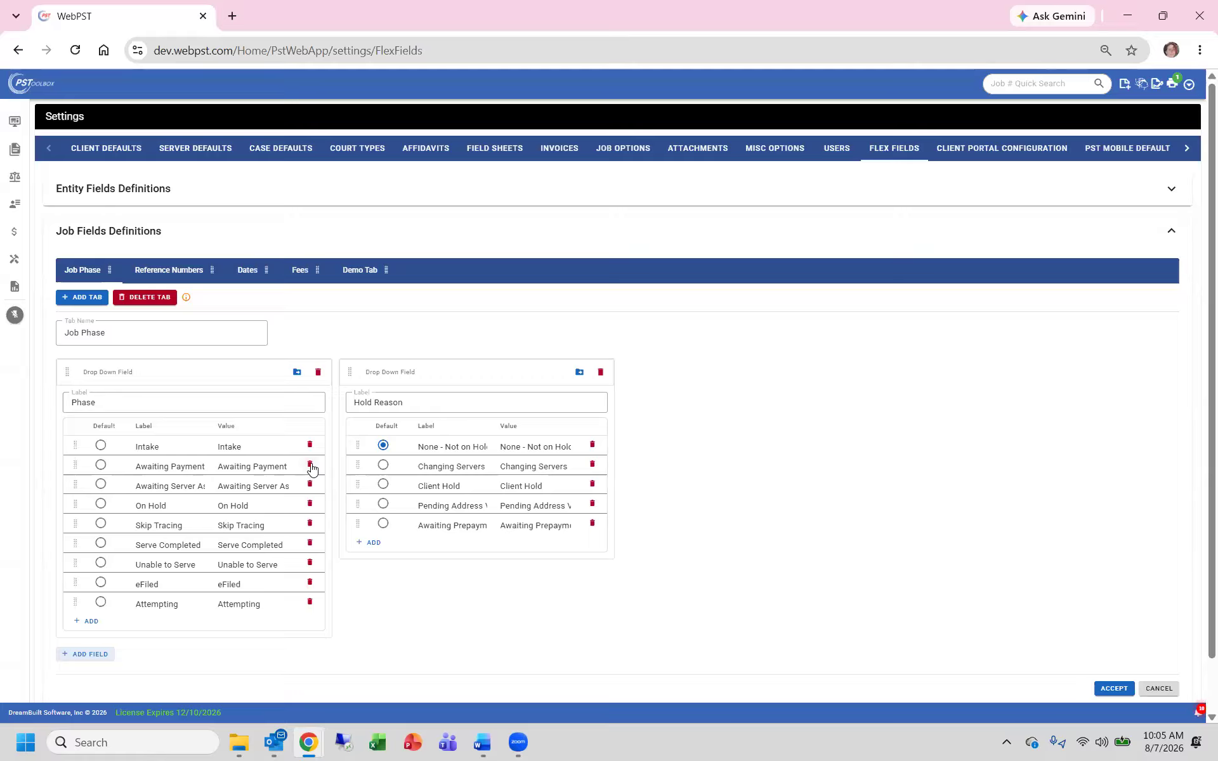
pyautogui.click(310, 466)
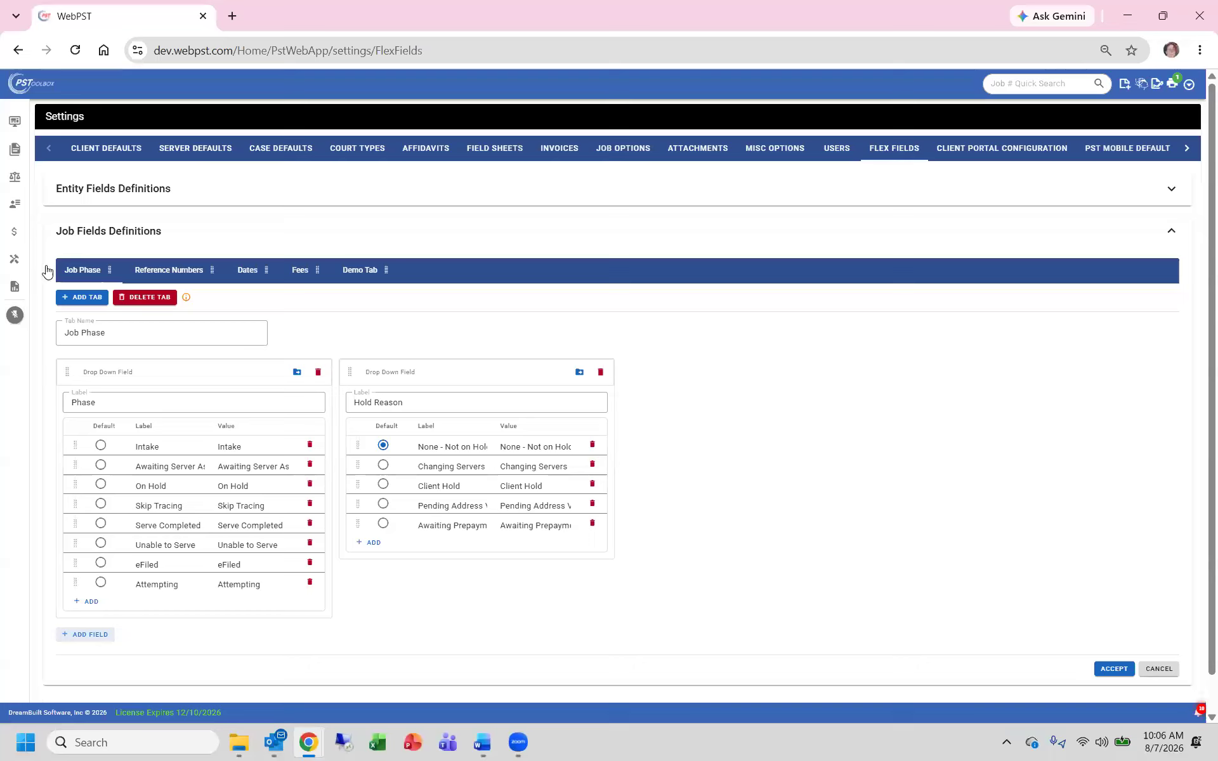
# Review the Reference Numbers, Dates and Fees field definitions, and save the job field definitions
pyautogui.click(177, 270)
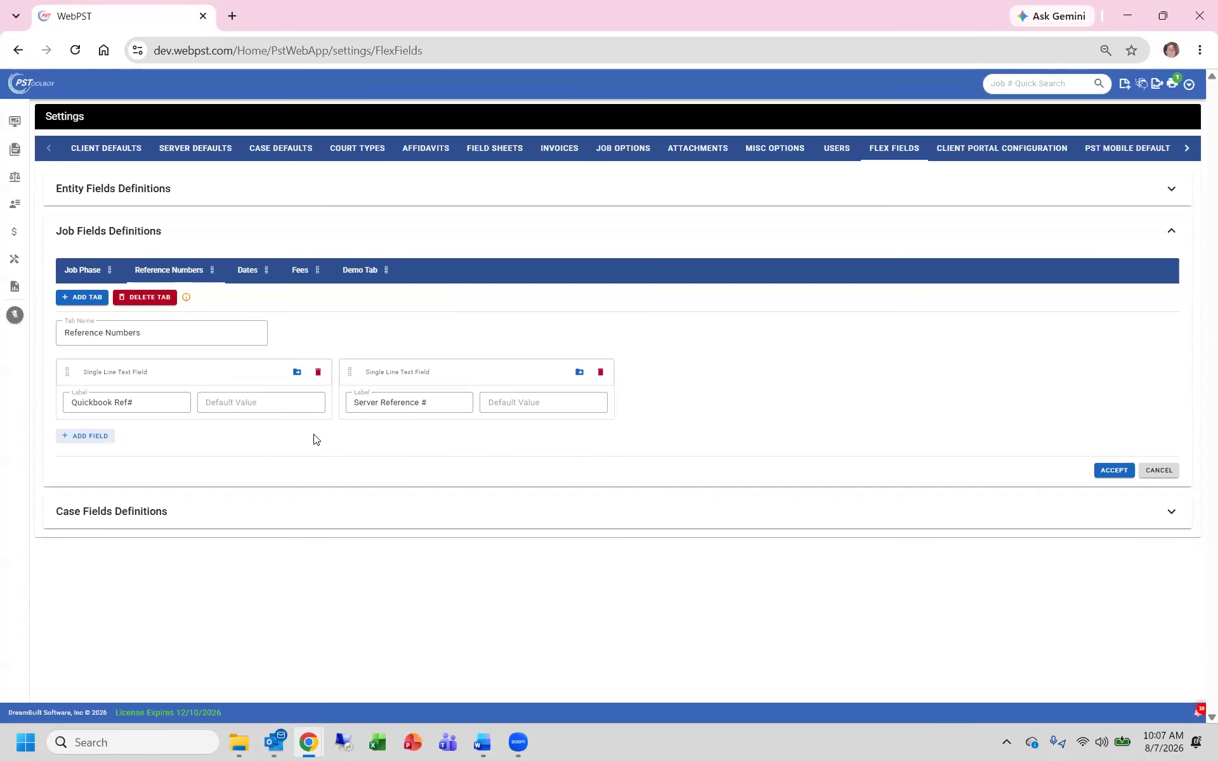
pyautogui.click(256, 269)
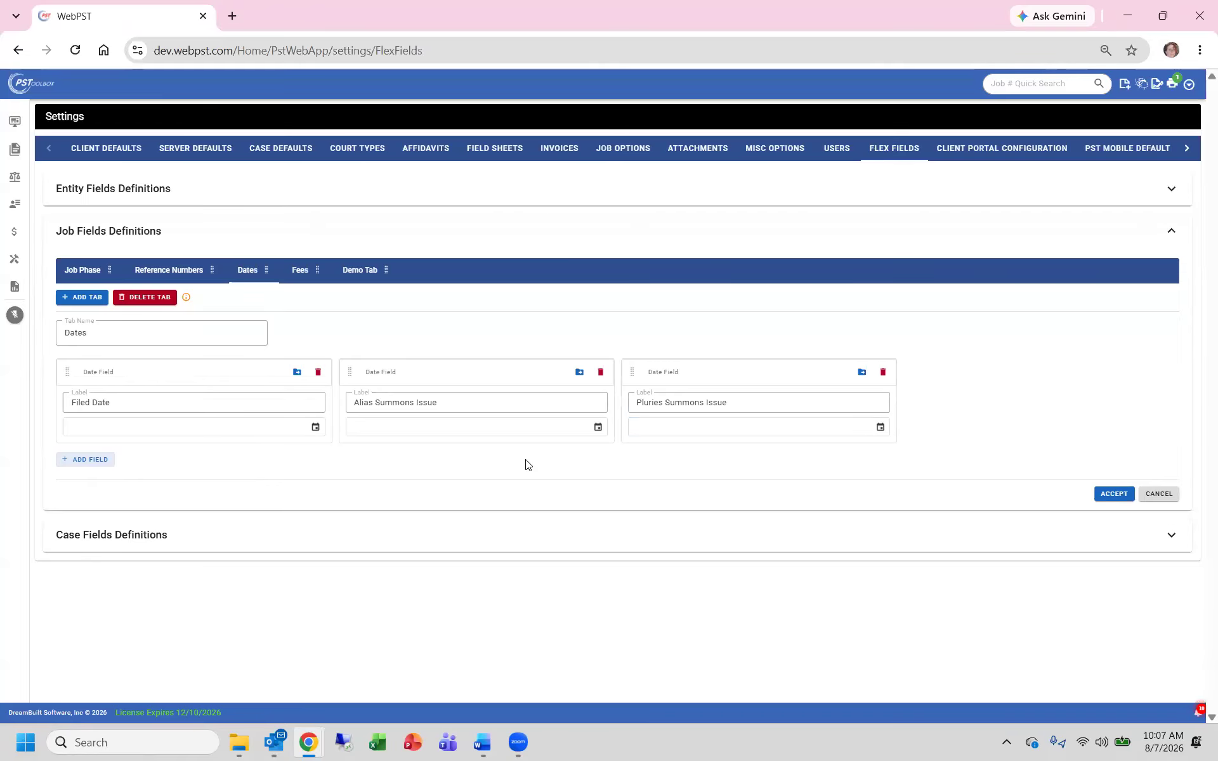
pyautogui.click(298, 272)
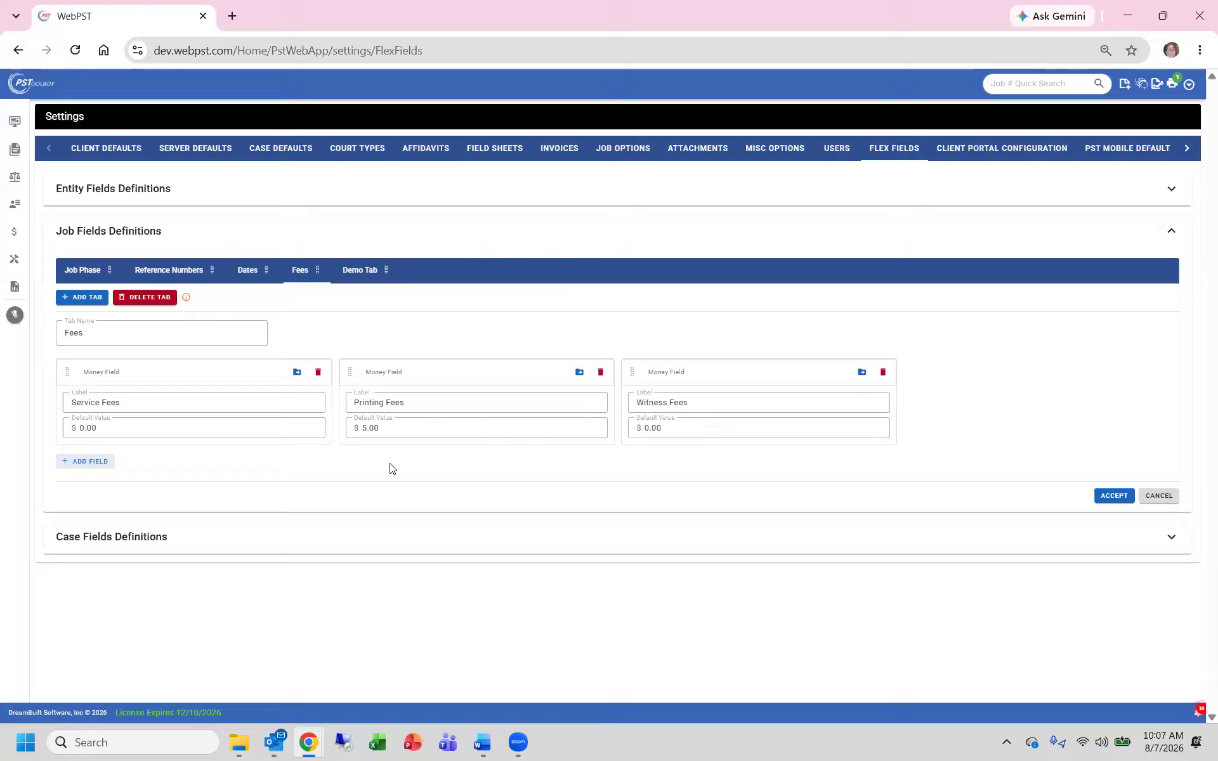
pyautogui.click(1107, 497)
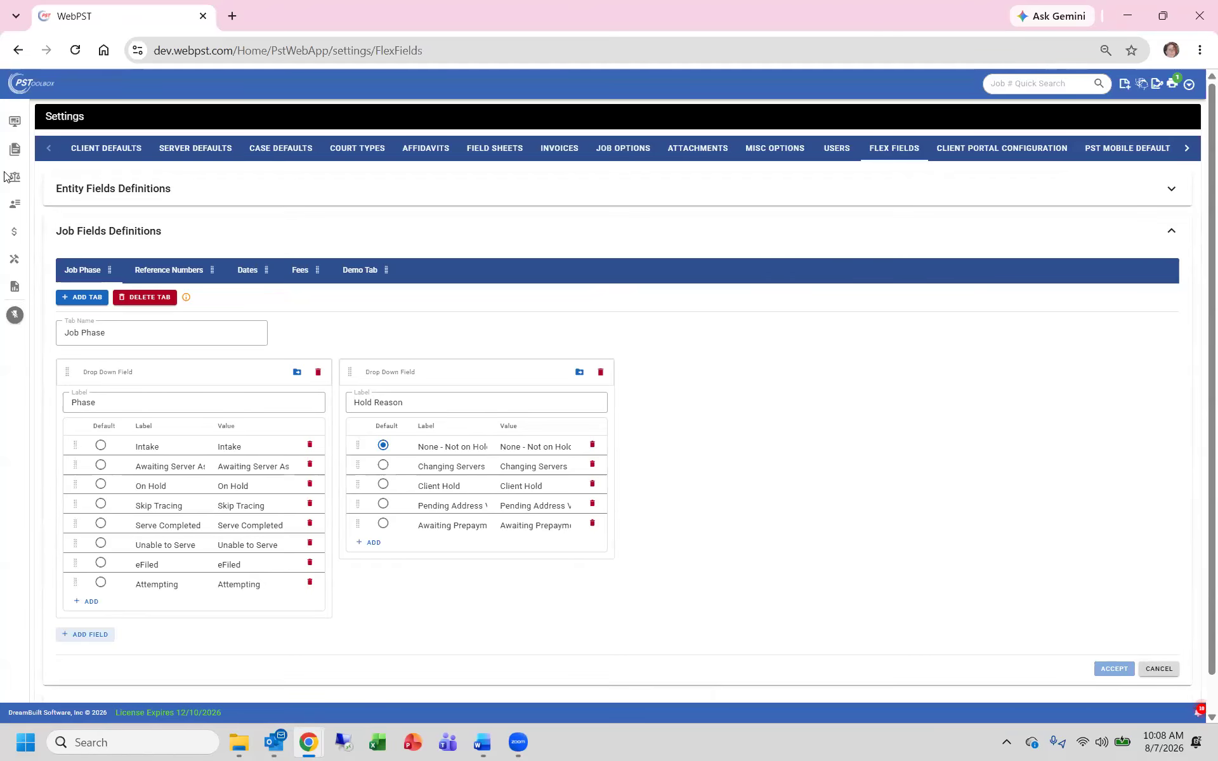
# Find job 32 with the job number quick search and show its flex fields
pyautogui.click(48, 149)
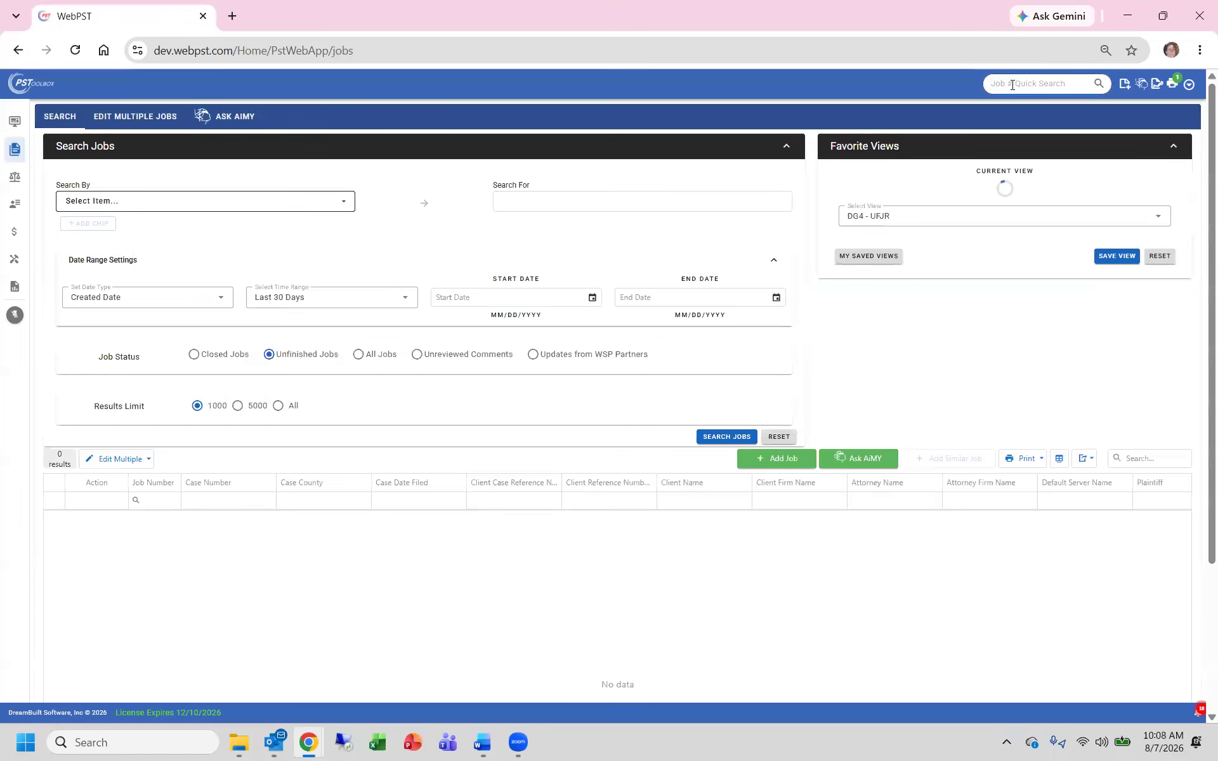
pyautogui.click(1013, 84)
pyautogui.write('32')
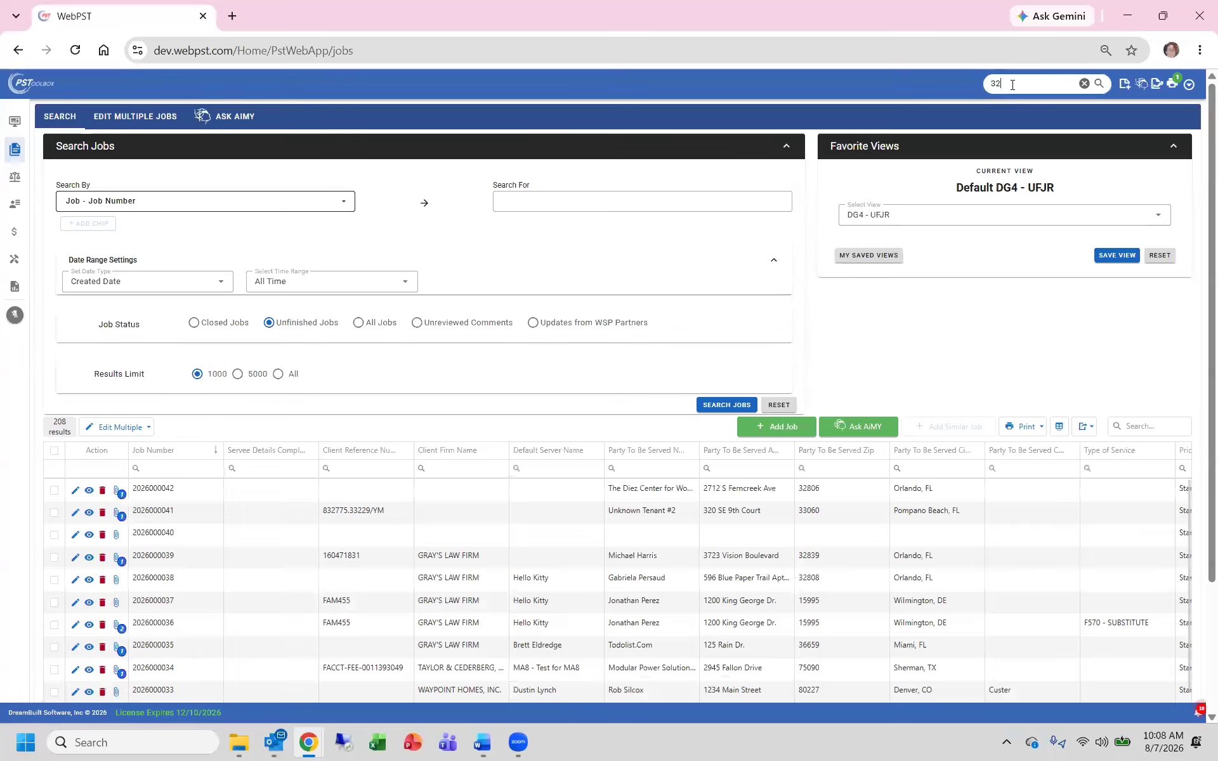
pyautogui.press('Return')
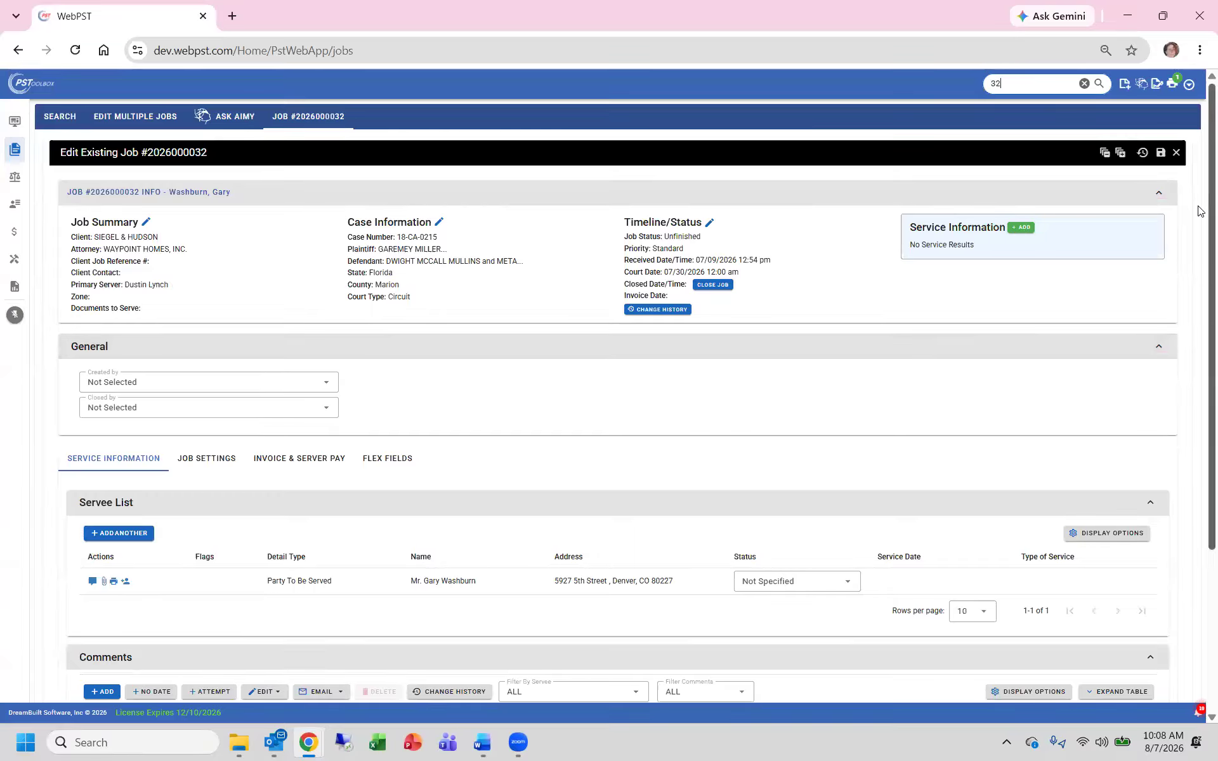
pyautogui.scroll(-1, 1201, 244)
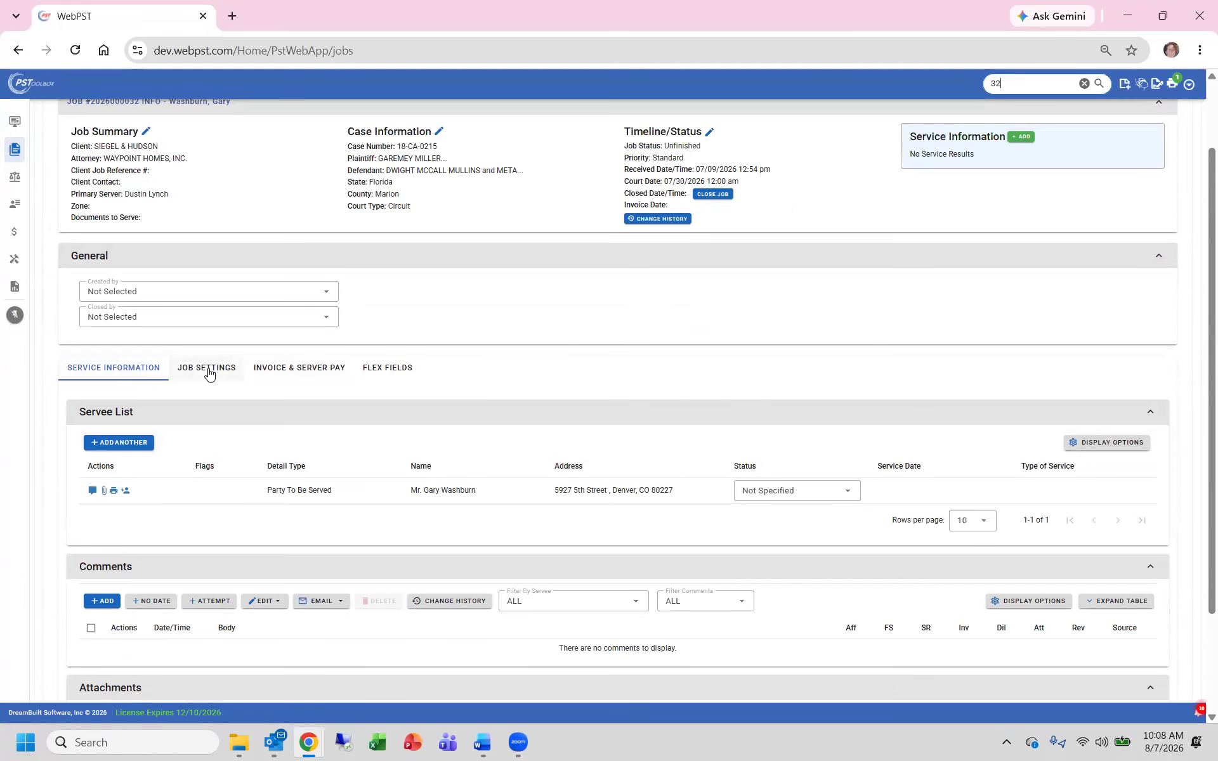
pyautogui.click(392, 371)
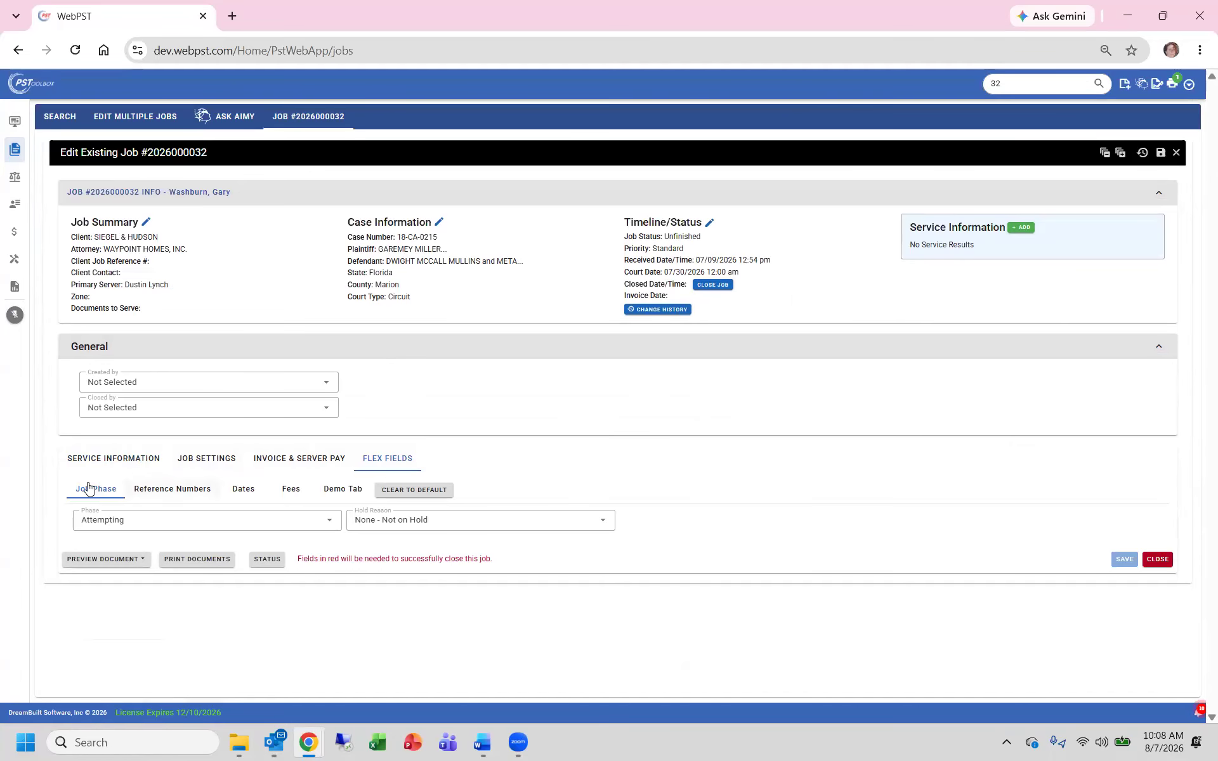
# Look through the job's Reference Numbers, Dates and Fees flex fields
pyautogui.click(172, 493)
pyautogui.click(250, 492)
pyautogui.click(285, 492)
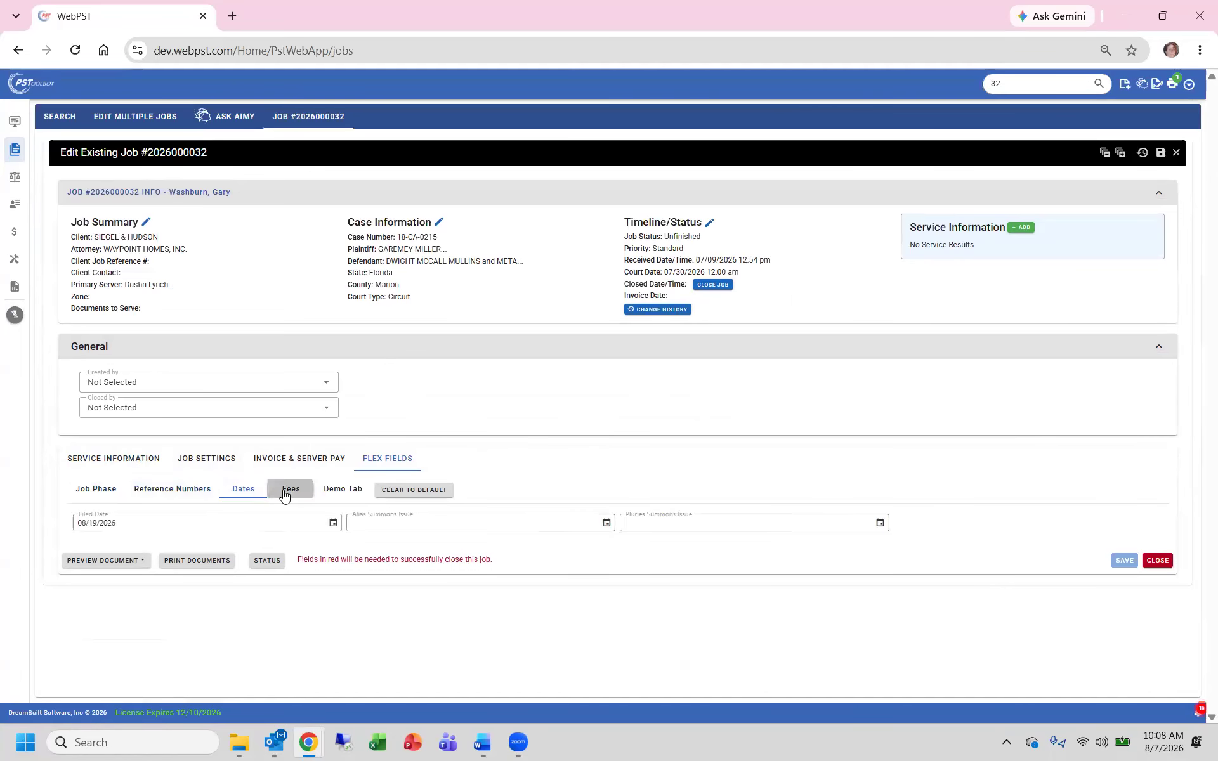
# Set the job's Phase flex field to On Hold and its Hold Reason to Pending Address Verification
pyautogui.click(92, 490)
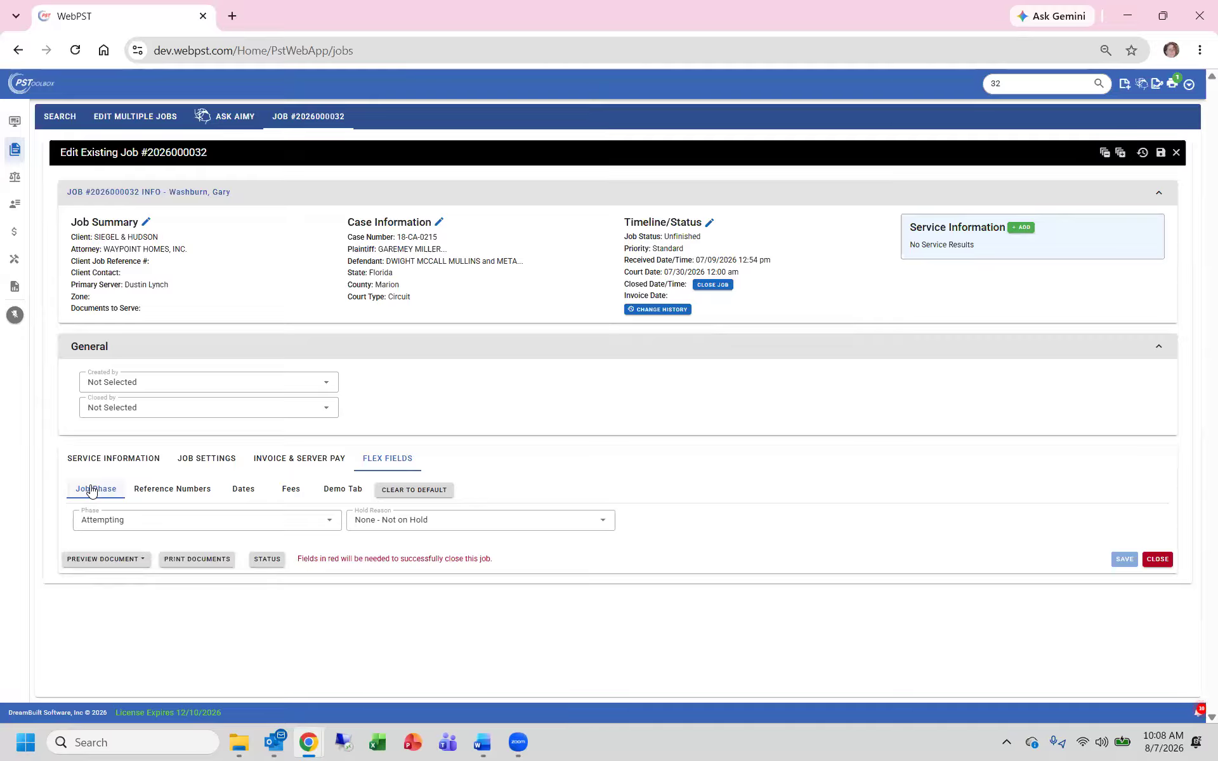
pyautogui.click(328, 521)
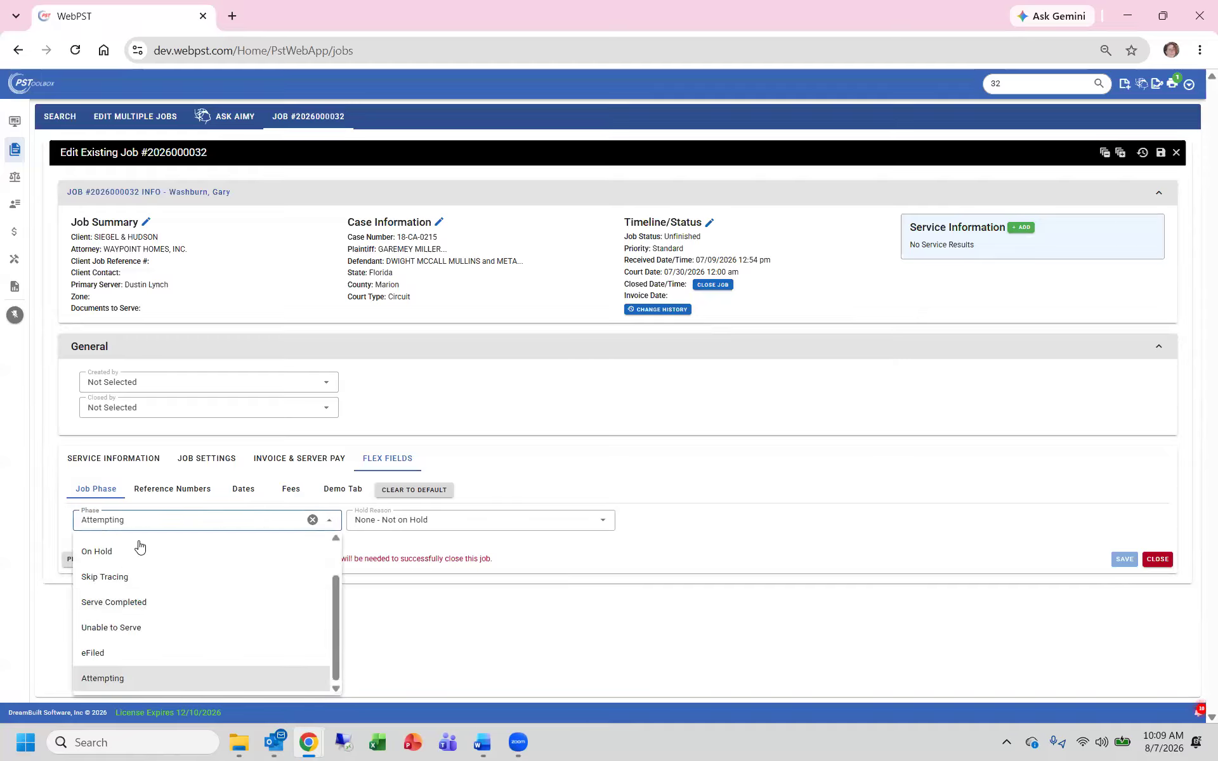
pyautogui.click(139, 547)
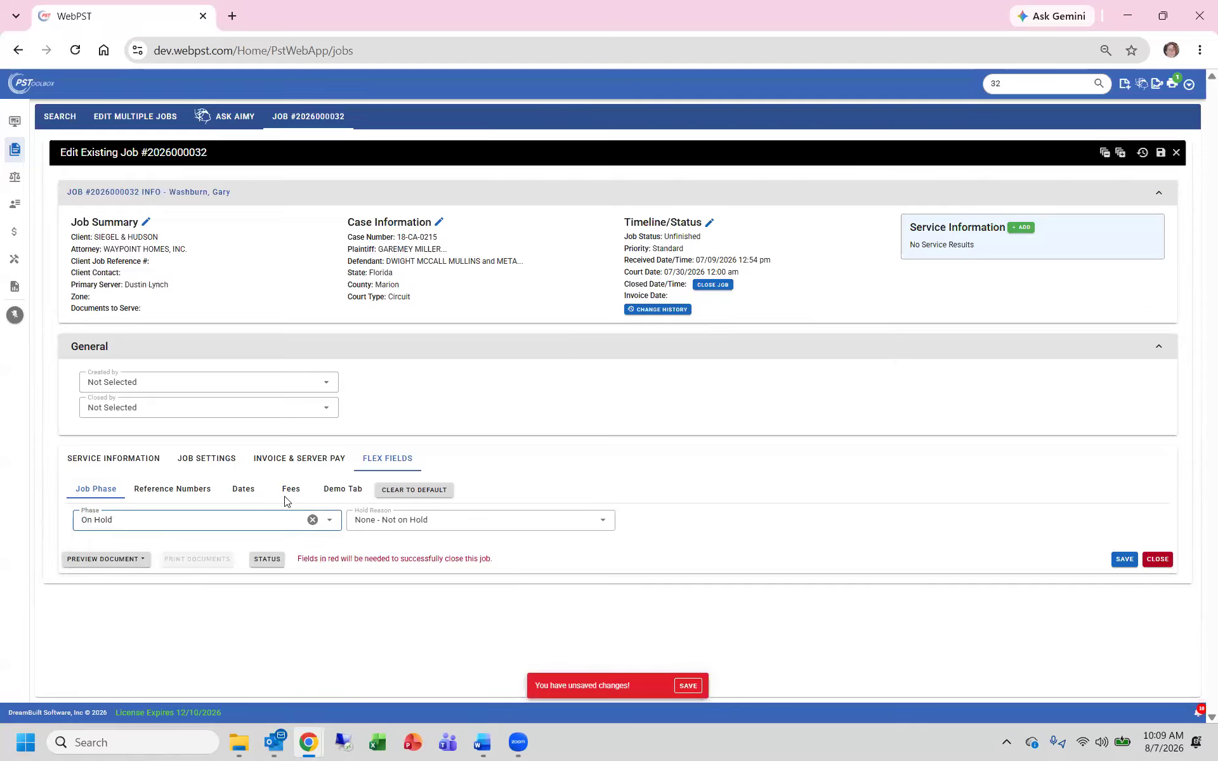
pyautogui.click(603, 521)
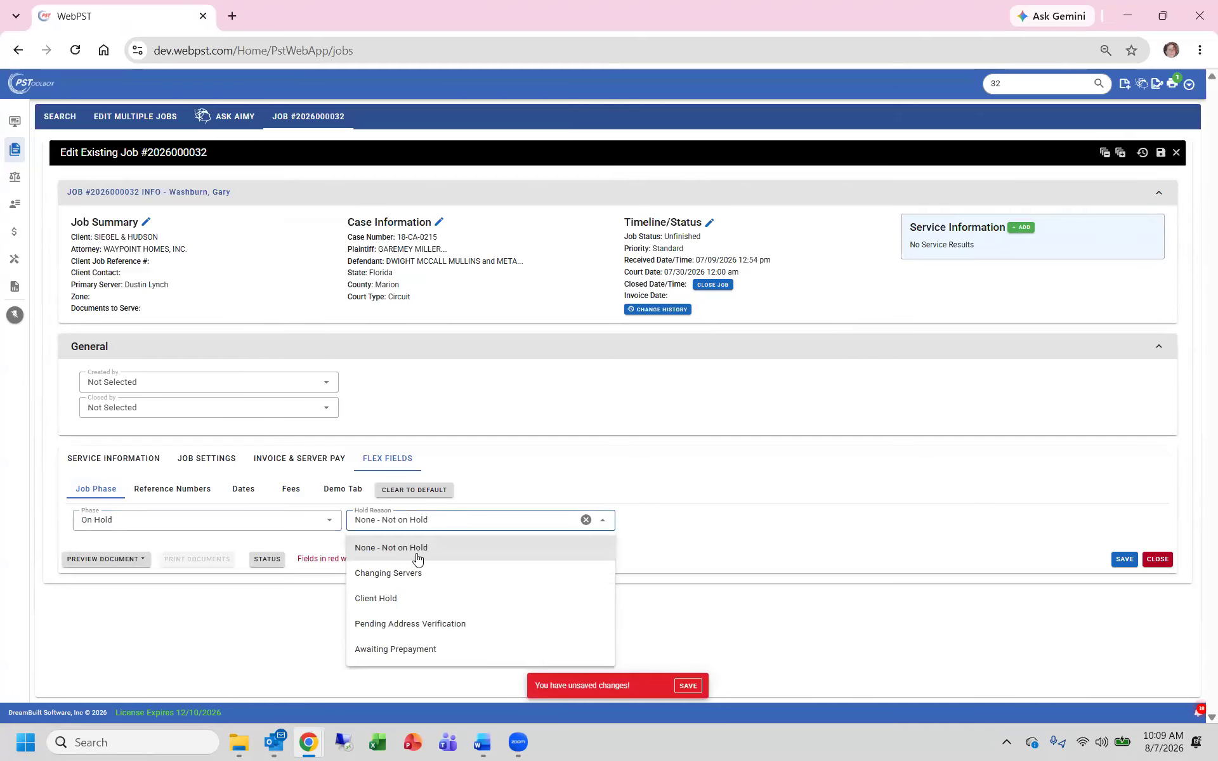
pyautogui.click(421, 625)
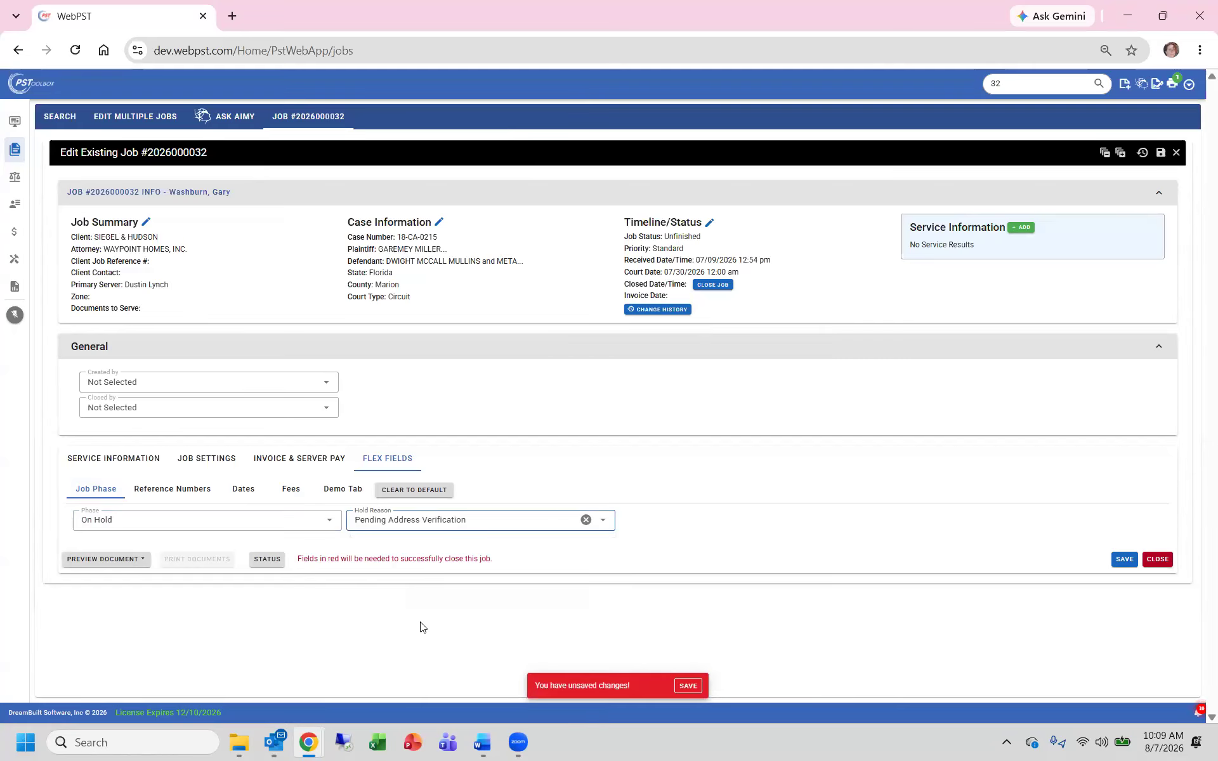
# Review the job's Reference Numbers and Dates flex fields
pyautogui.click(181, 489)
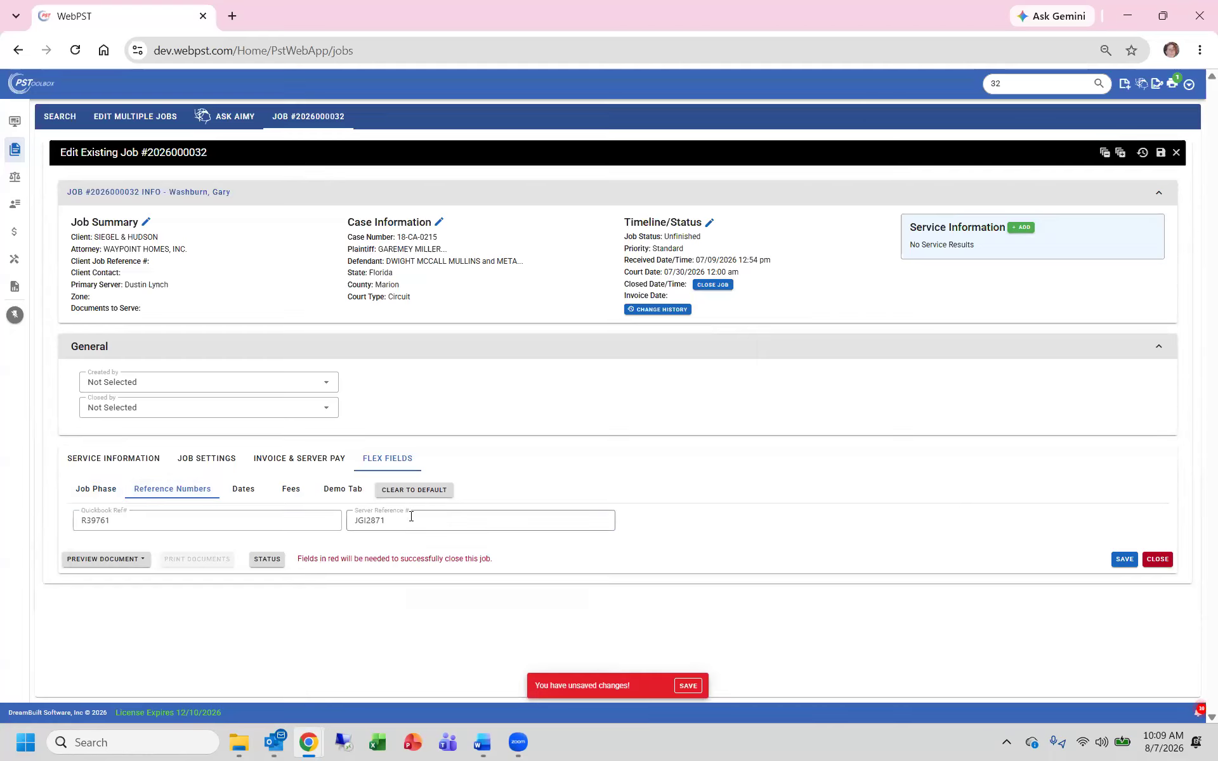
pyautogui.click(273, 464)
pyautogui.click(391, 470)
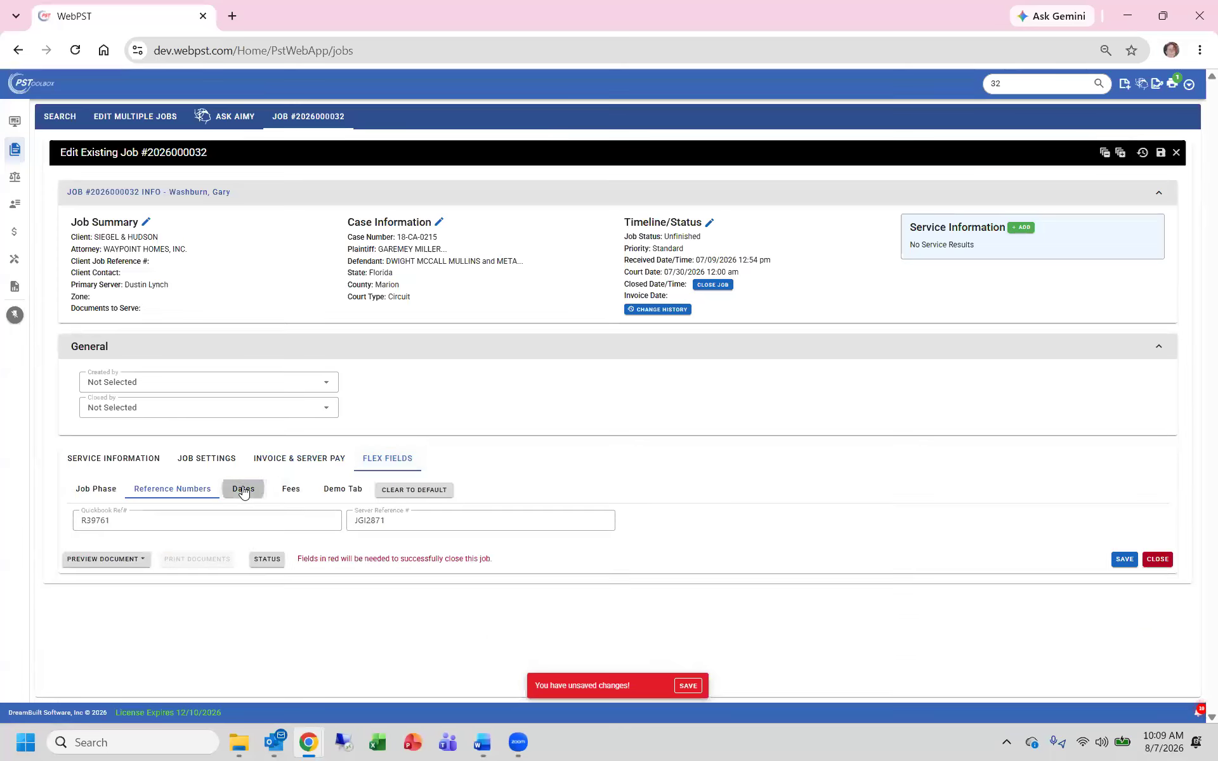
pyautogui.click(243, 491)
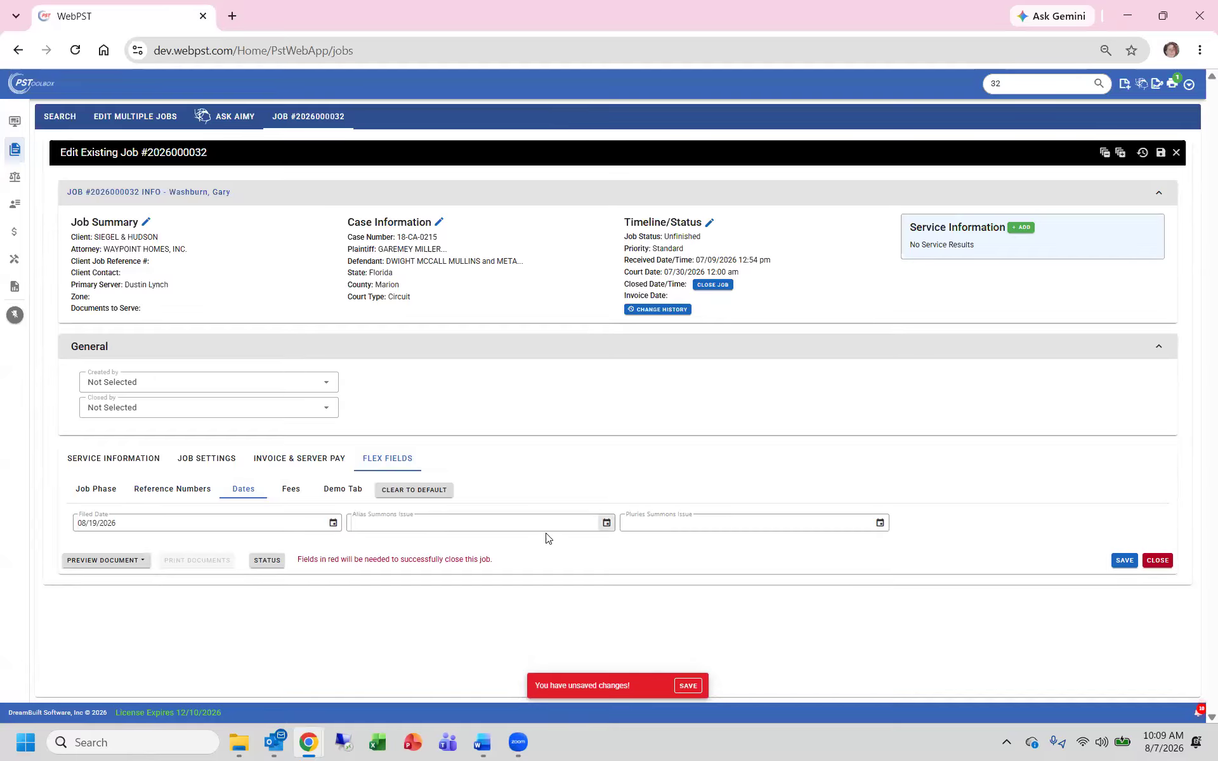
# Set the job's Service Fees flex field to 25.00 and save the job
pyautogui.click(293, 498)
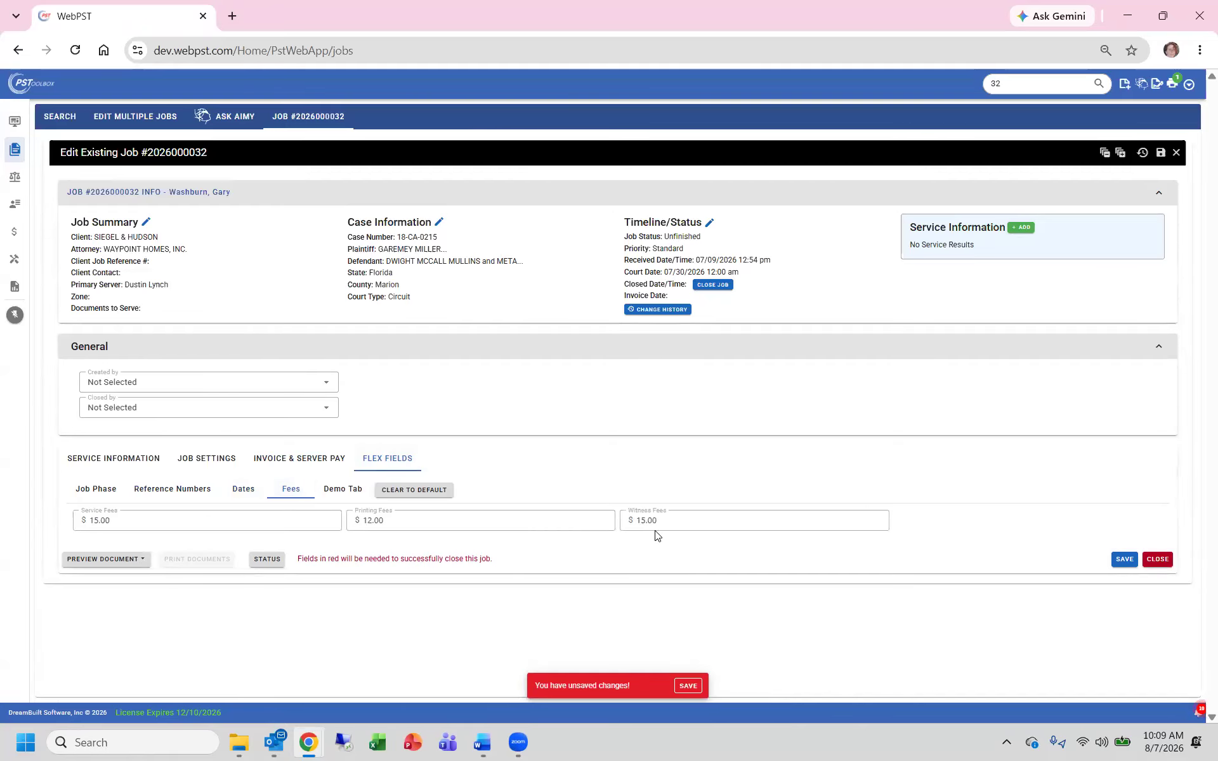
pyautogui.moveTo(127, 521); pyautogui.dragTo(60, 524)
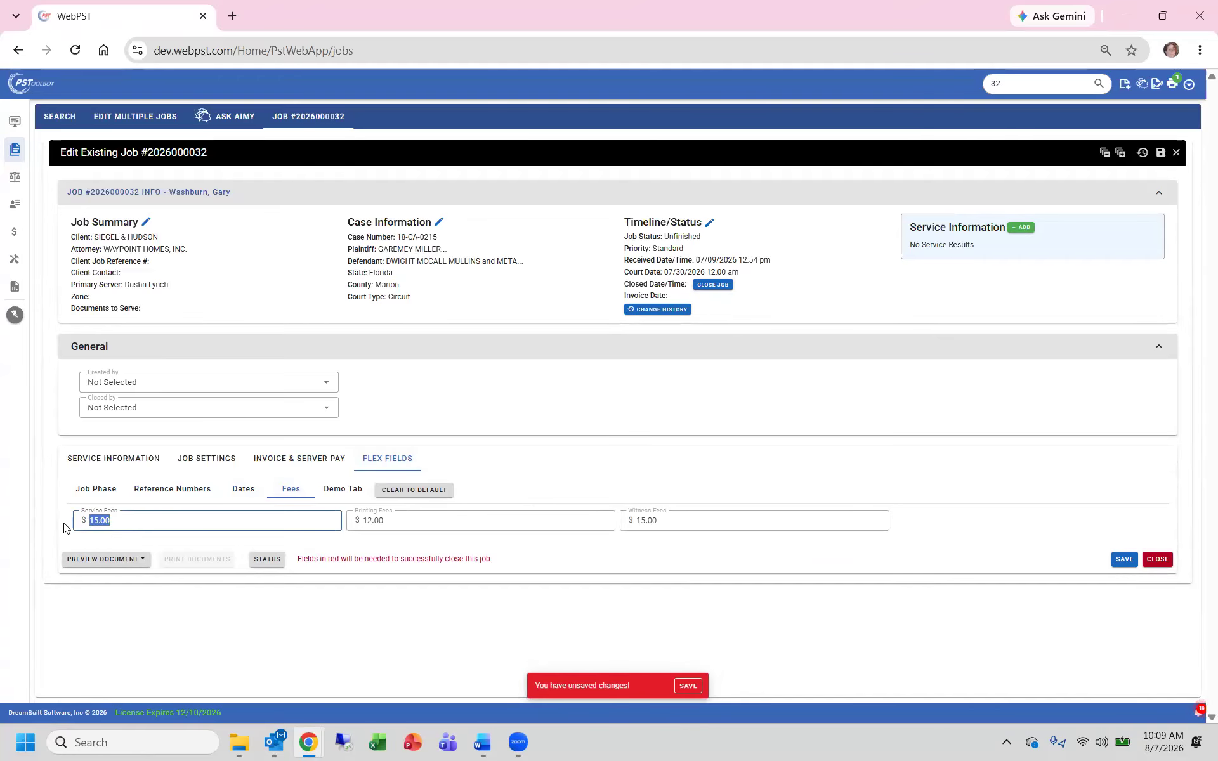
pyautogui.write('25.00')
pyautogui.click(964, 541)
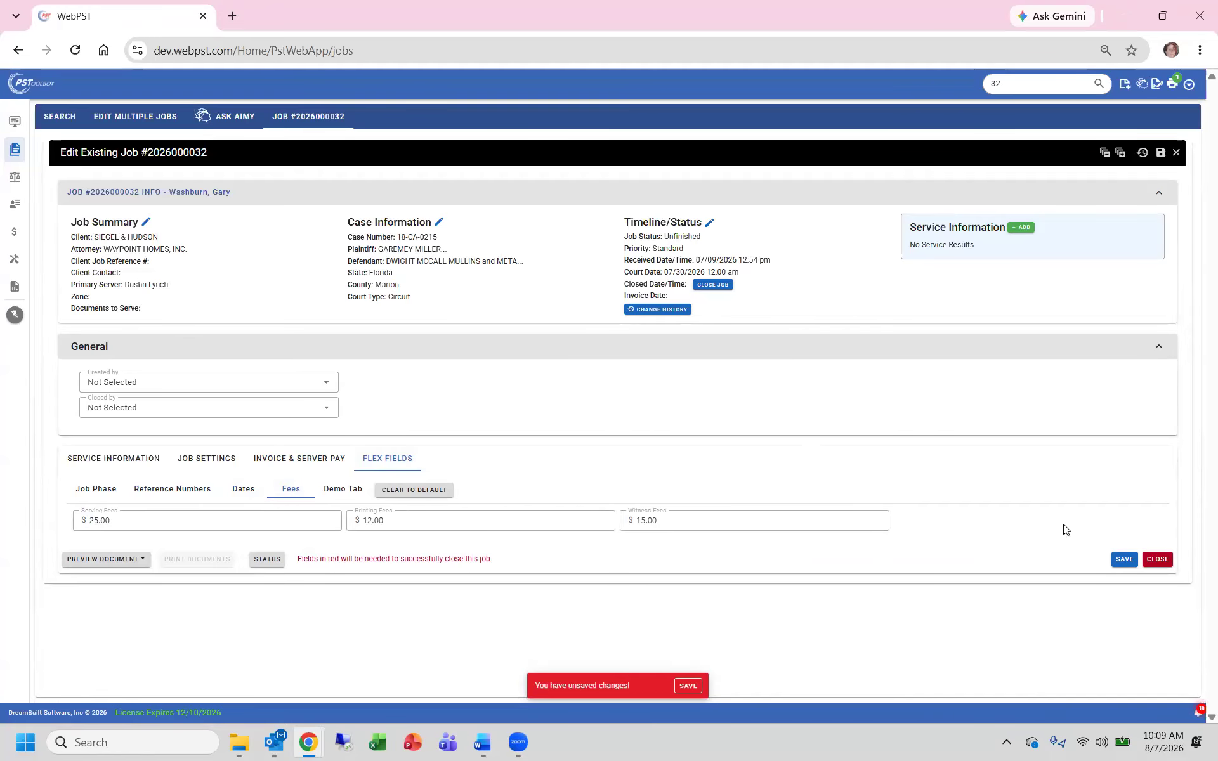
pyautogui.click(1122, 560)
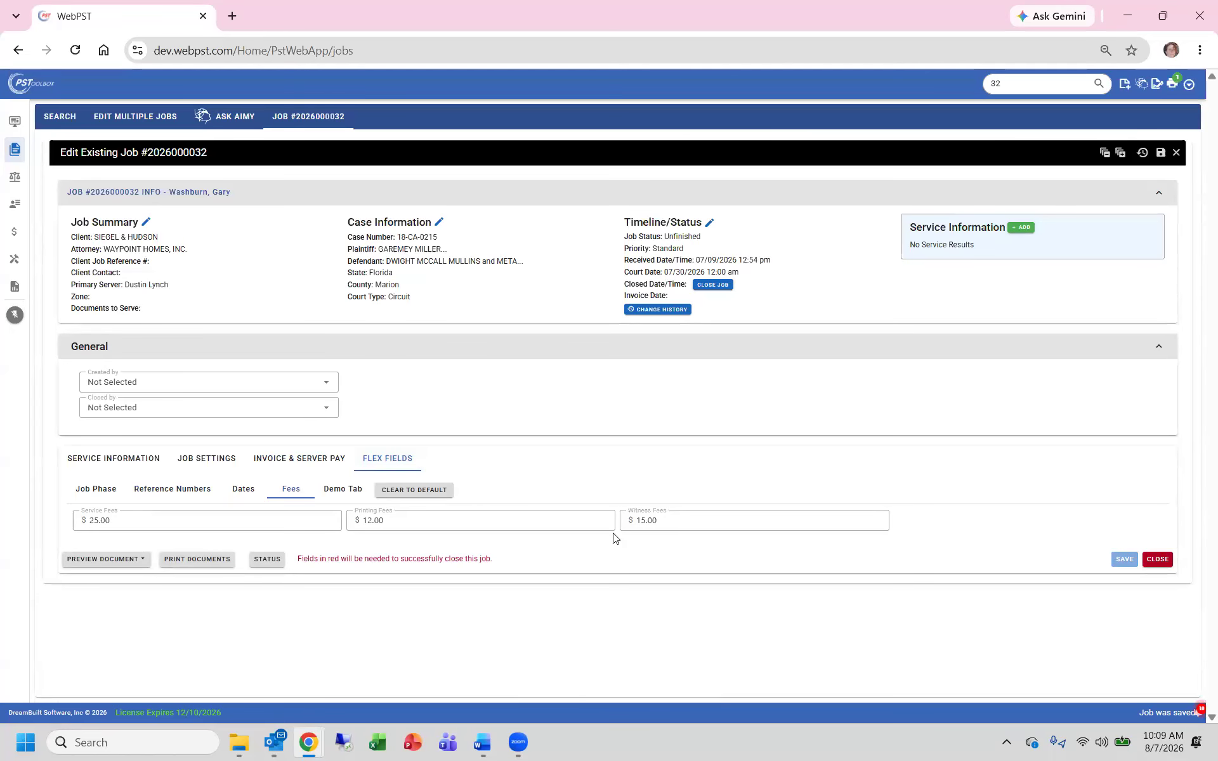
# View the job's service information, and close the job to return to the job search
pyautogui.click(138, 463)
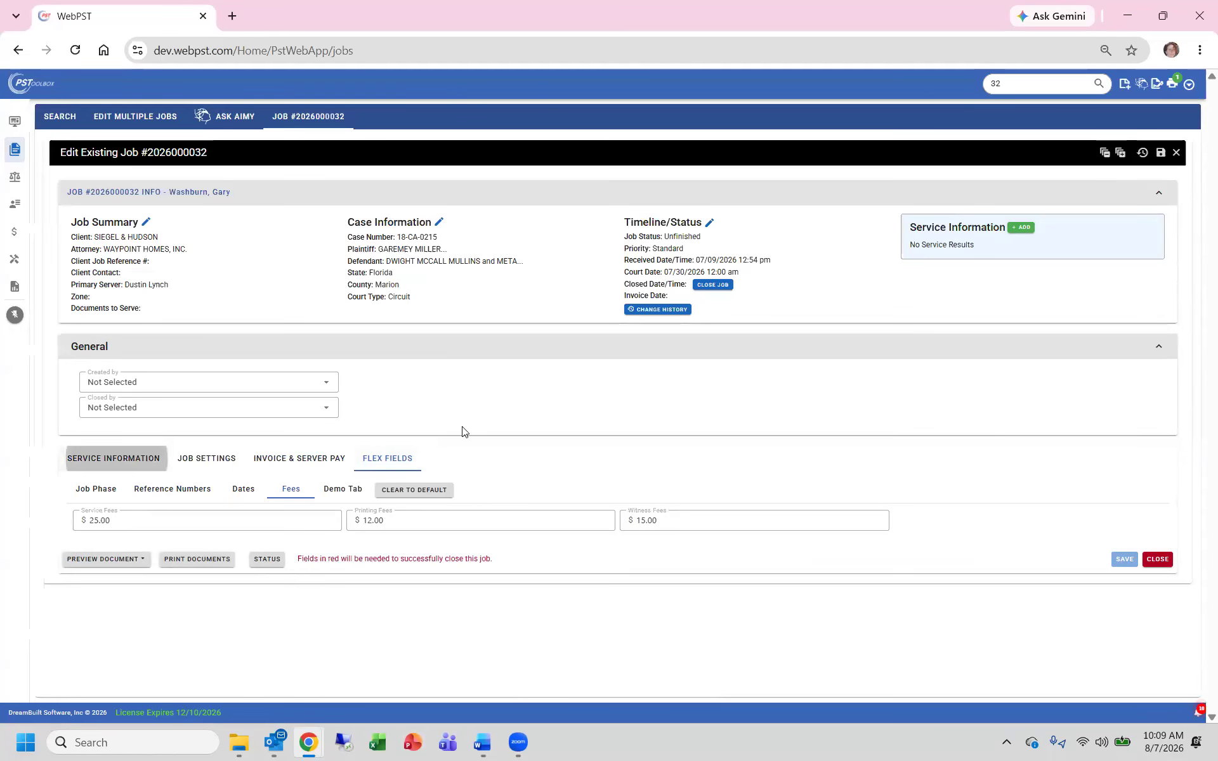
pyautogui.scroll(-4, 1201, 291)
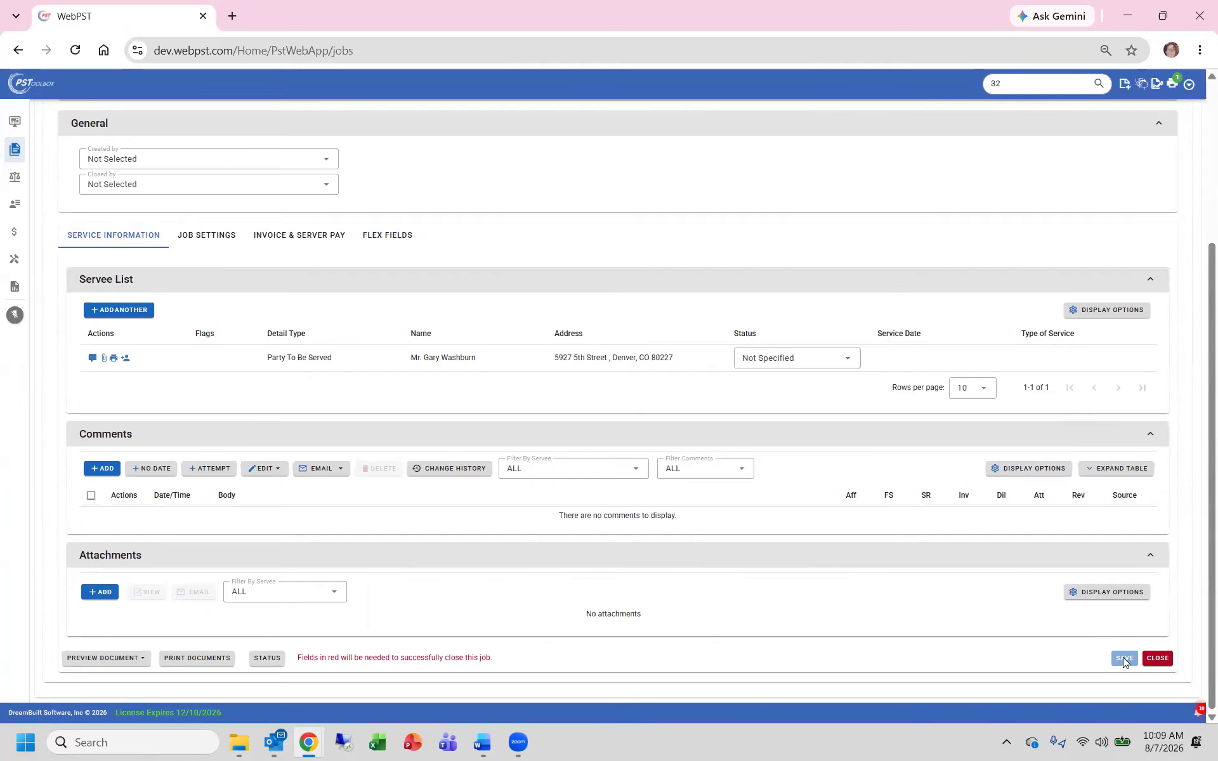
pyautogui.click(1156, 658)
pyautogui.scroll(3, 953, 119)
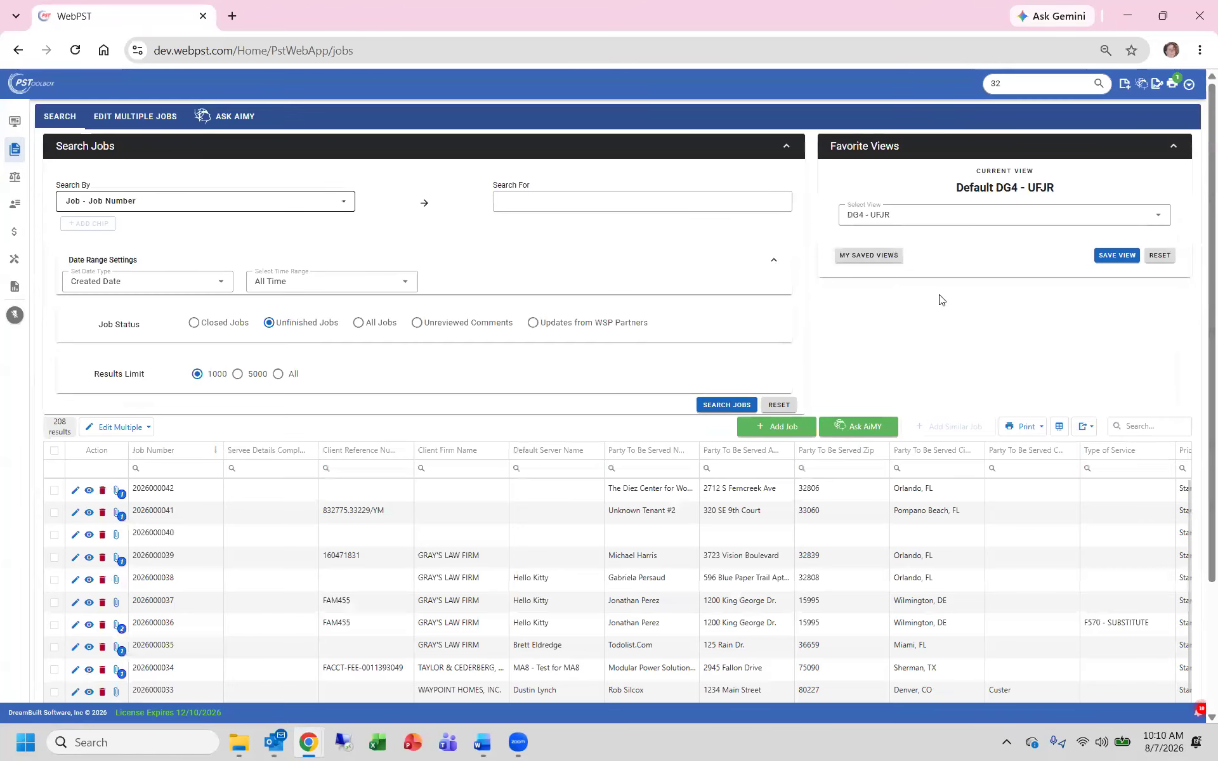
# Start a new job and set its Phase flex field to Intake
pyautogui.click(1124, 89)
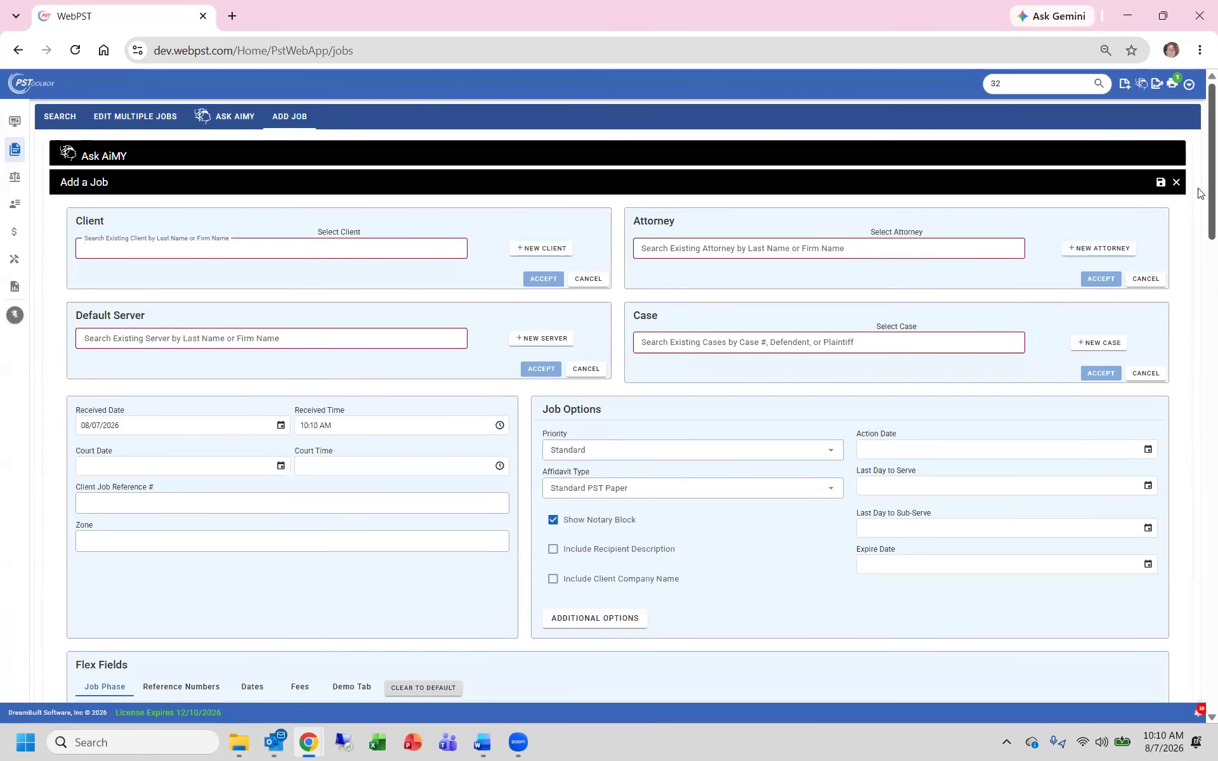
pyautogui.scroll(-4, 1042, 305)
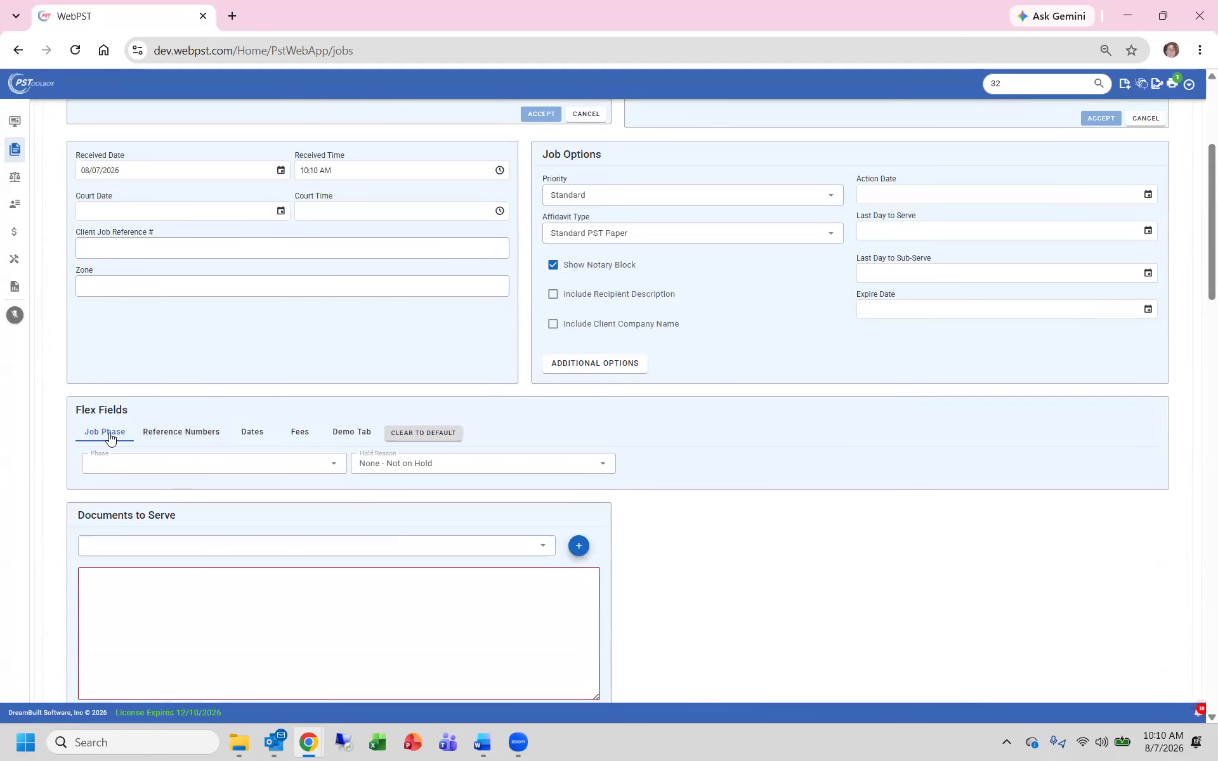
pyautogui.click(332, 465)
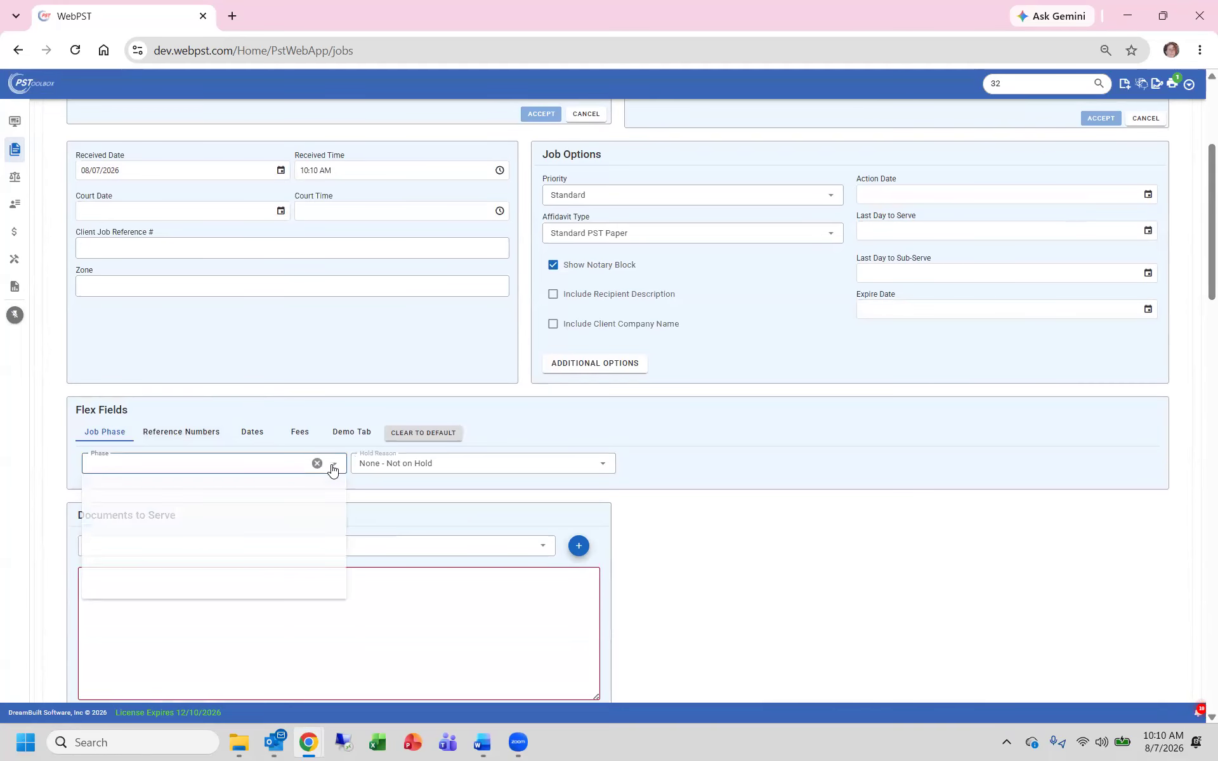
pyautogui.click(150, 498)
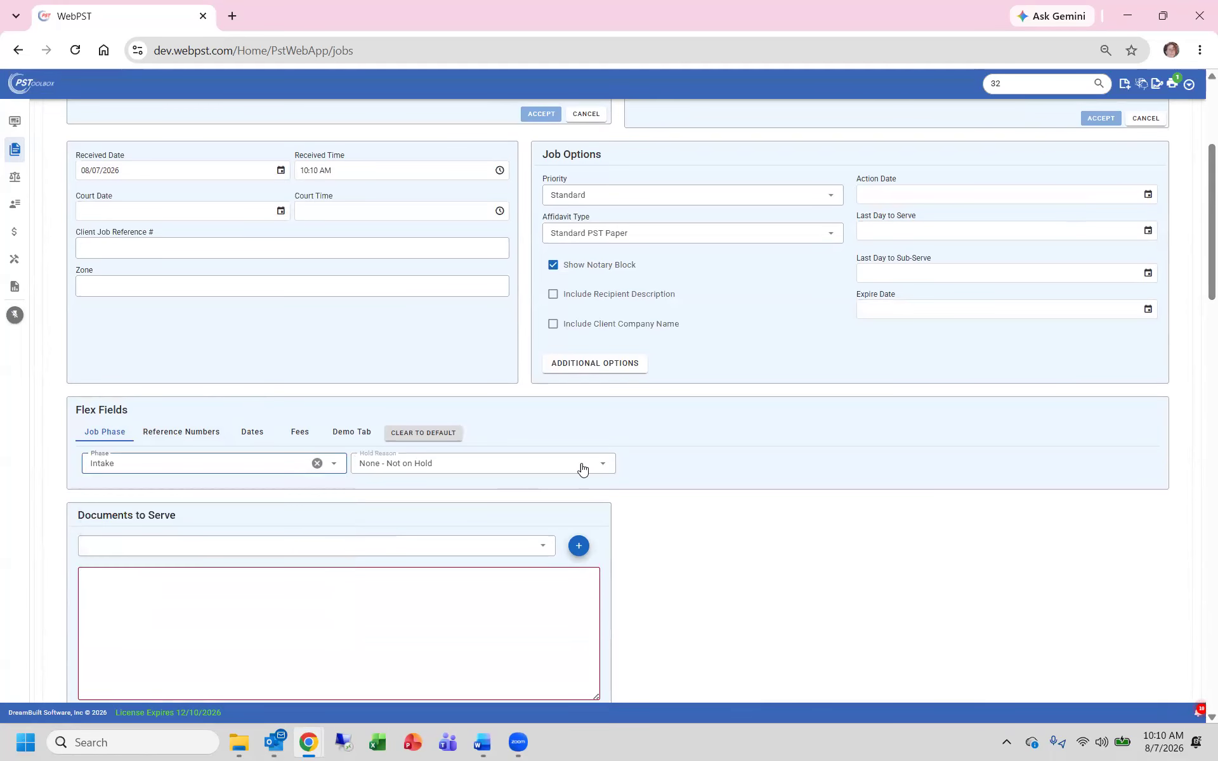
# Fill in the new job's Filed Date flex field and set its Witness Fees to 30.00
pyautogui.click(178, 430)
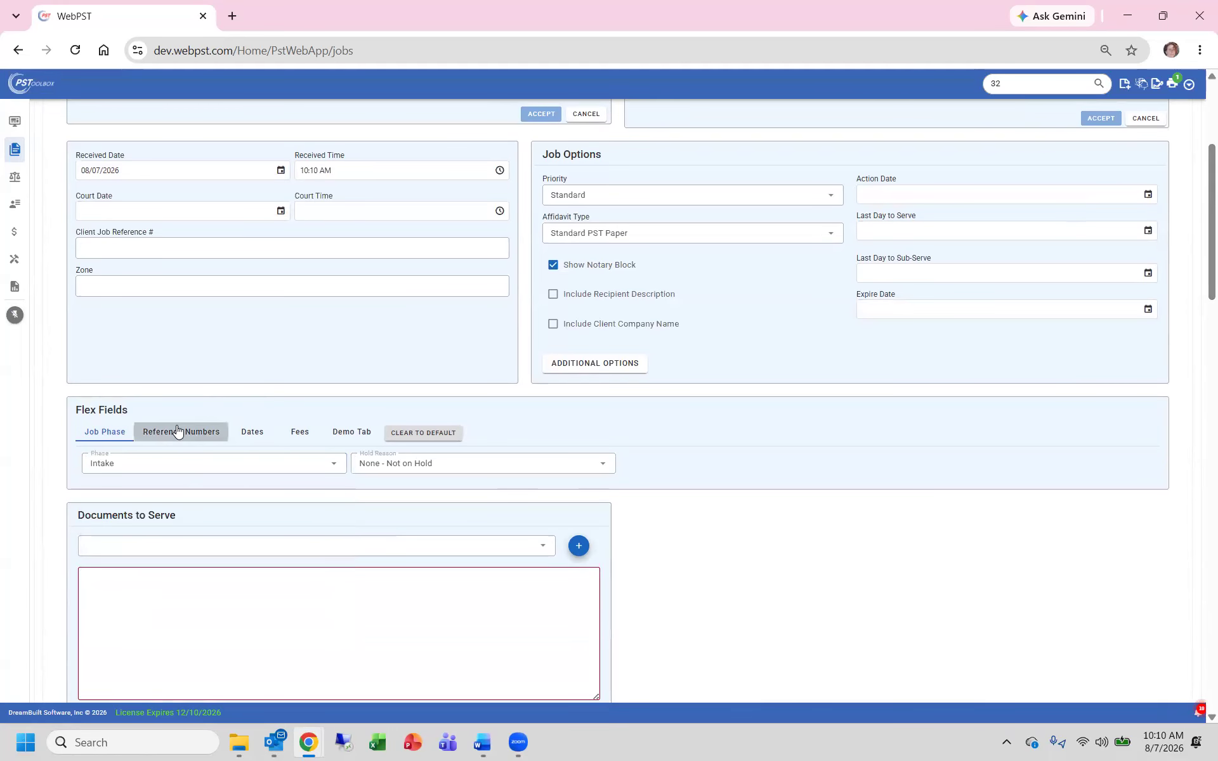
pyautogui.click(249, 433)
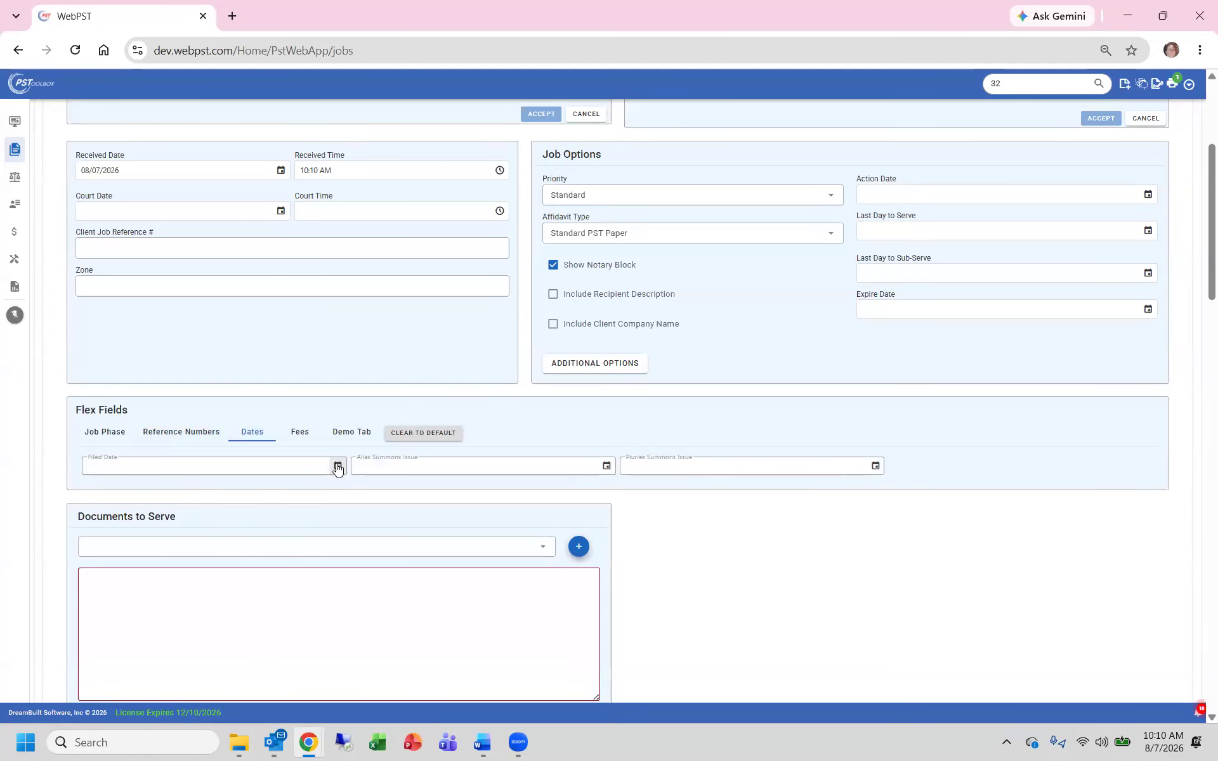
pyautogui.click(337, 466)
pyautogui.click(148, 598)
pyautogui.click(300, 433)
pyautogui.click(703, 464)
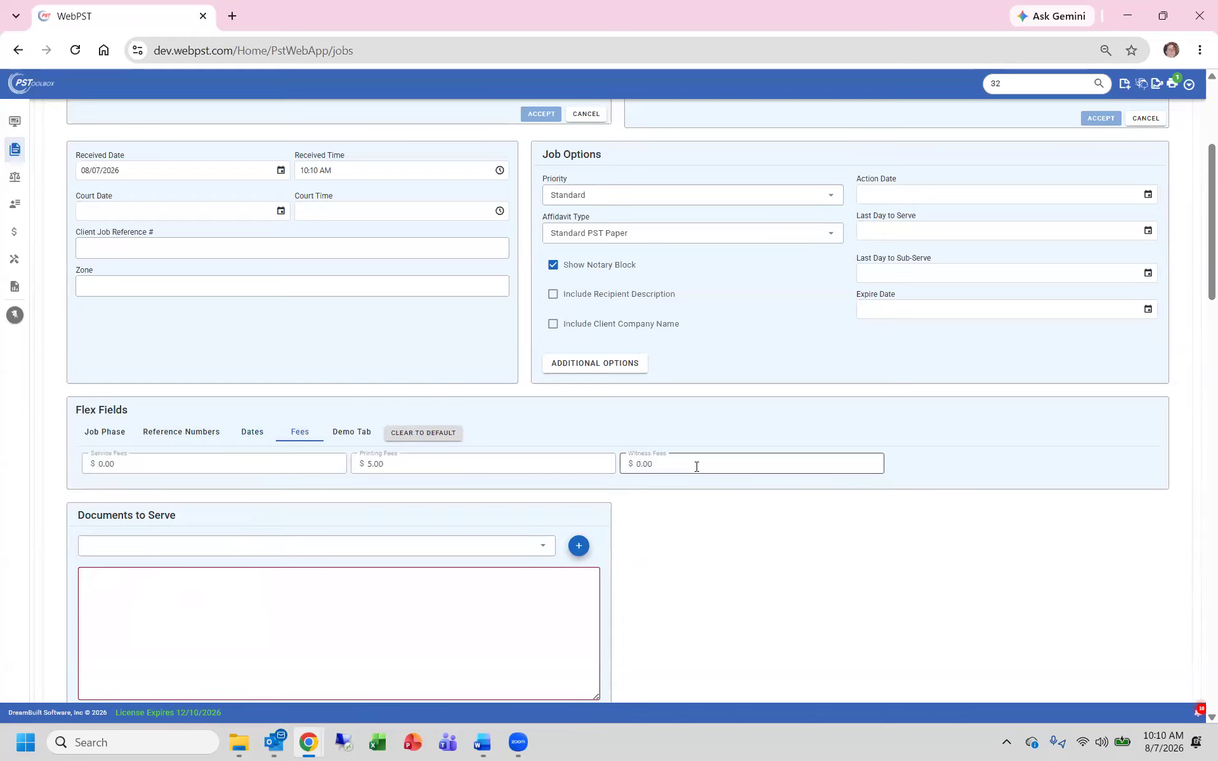
pyautogui.write('30.00')
pyautogui.click(702, 426)
# Cancel the new job and abandon its unsaved changes
pyautogui.moveTo(1200, 200); pyautogui.dragTo(1201, 547)
pyautogui.moveTo(1200, 635); pyautogui.dragTo(1201, 702)
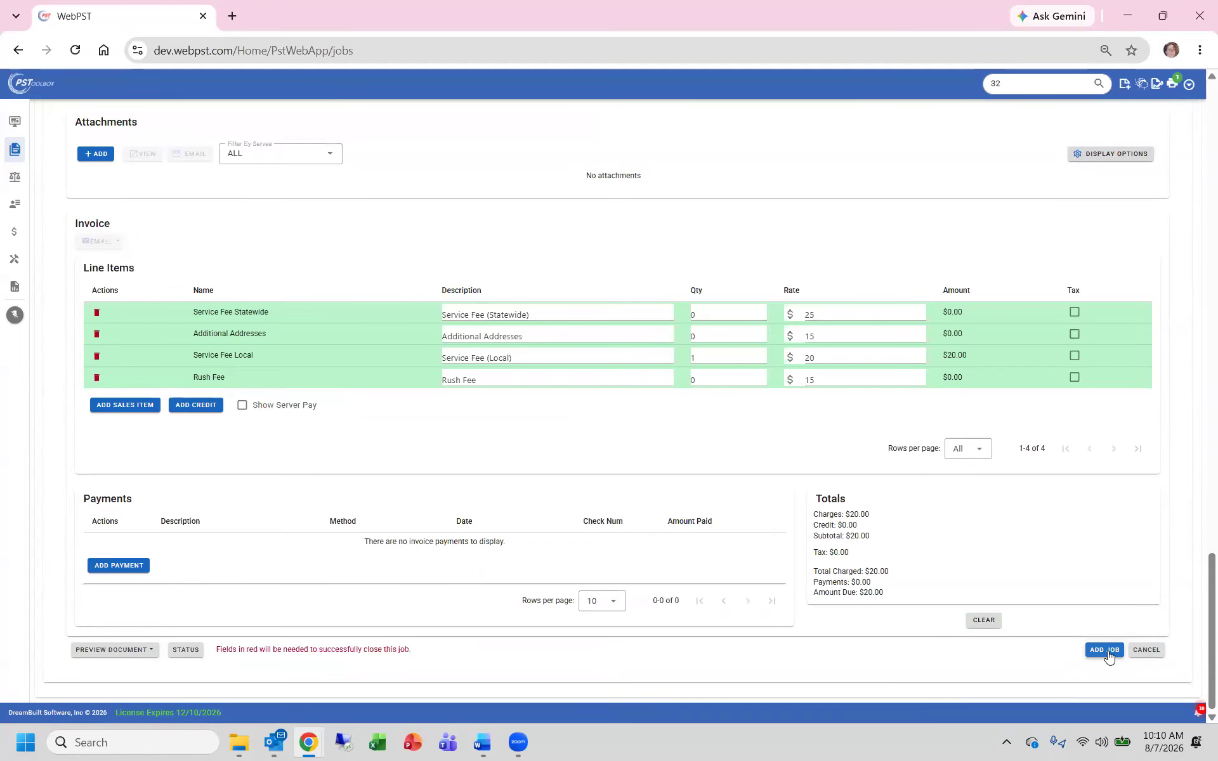
pyautogui.click(1149, 649)
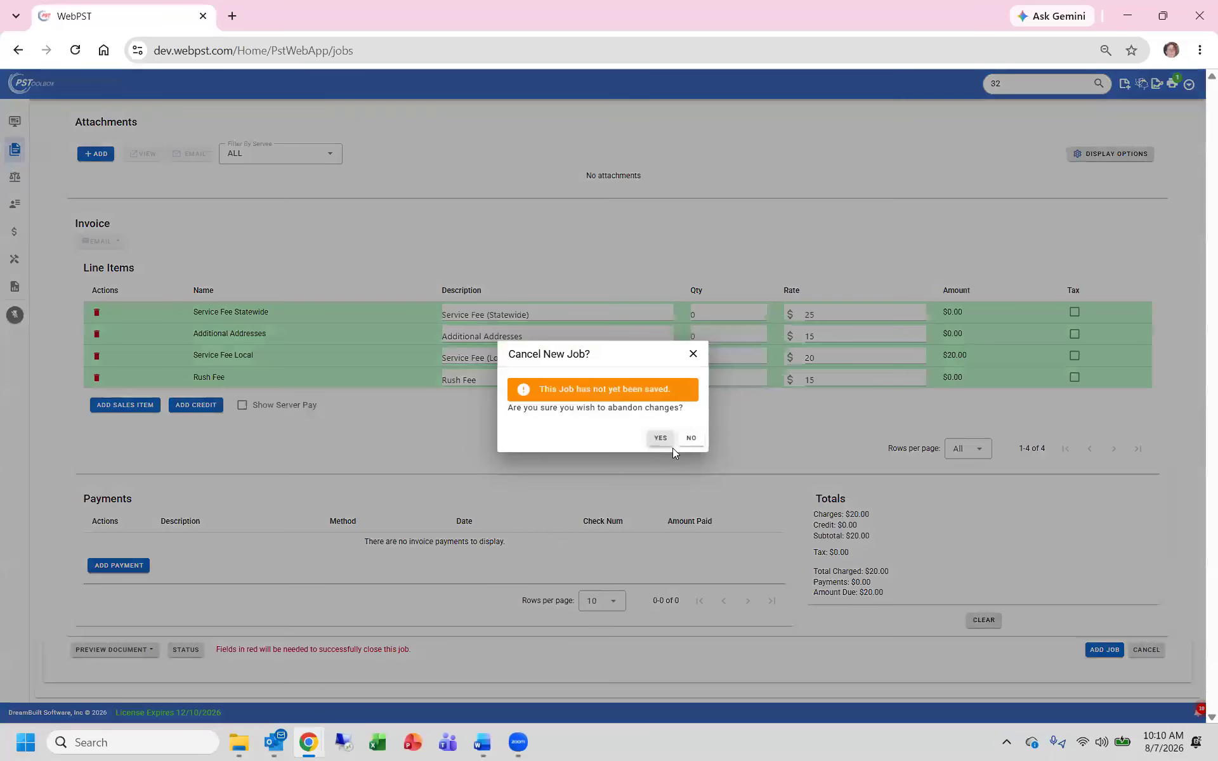
pyautogui.click(659, 438)
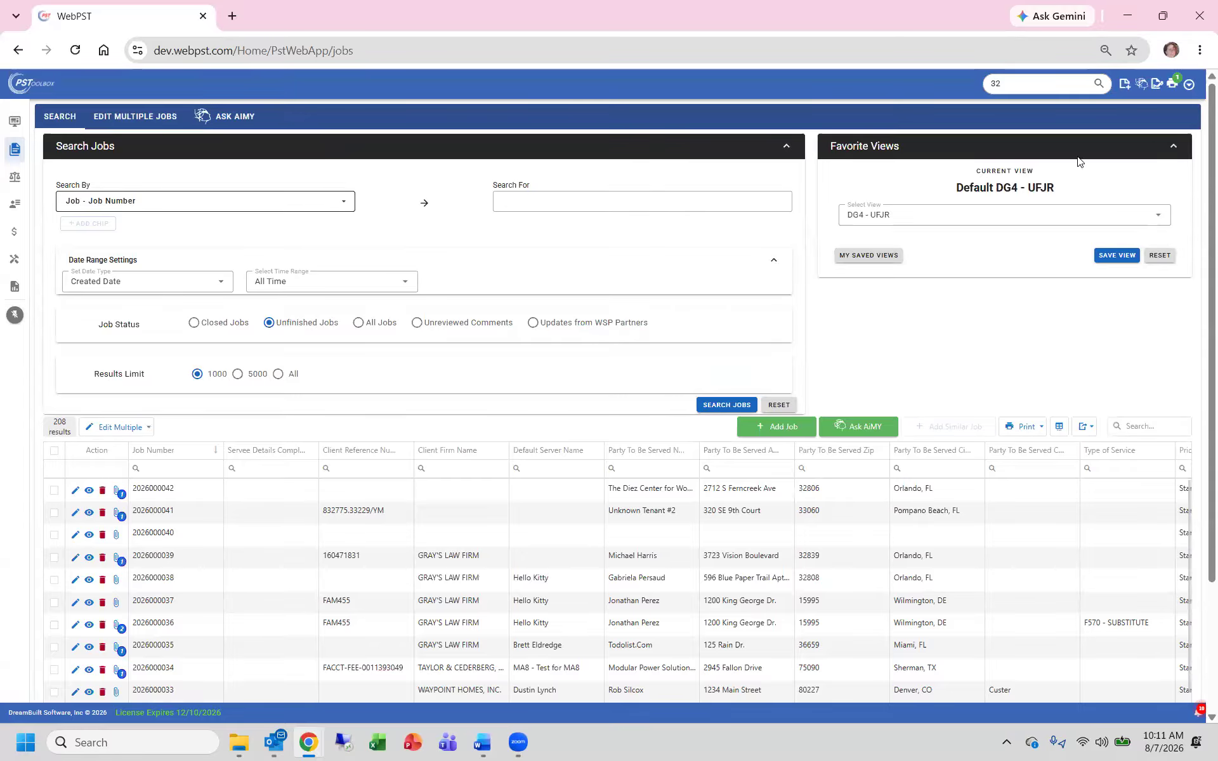
# Switch the job search to the PST - Unfinished Jobs - Short favorite view and bring up its results grid
pyautogui.click(1157, 218)
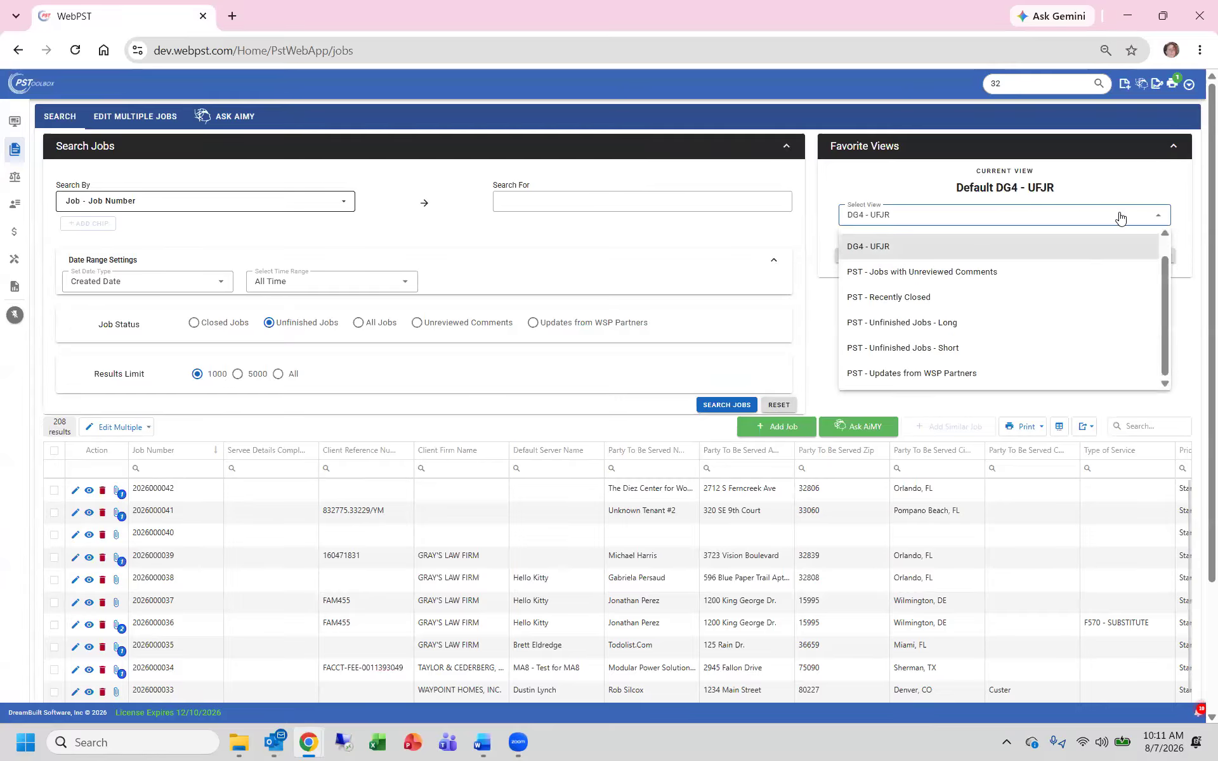
pyautogui.click(931, 348)
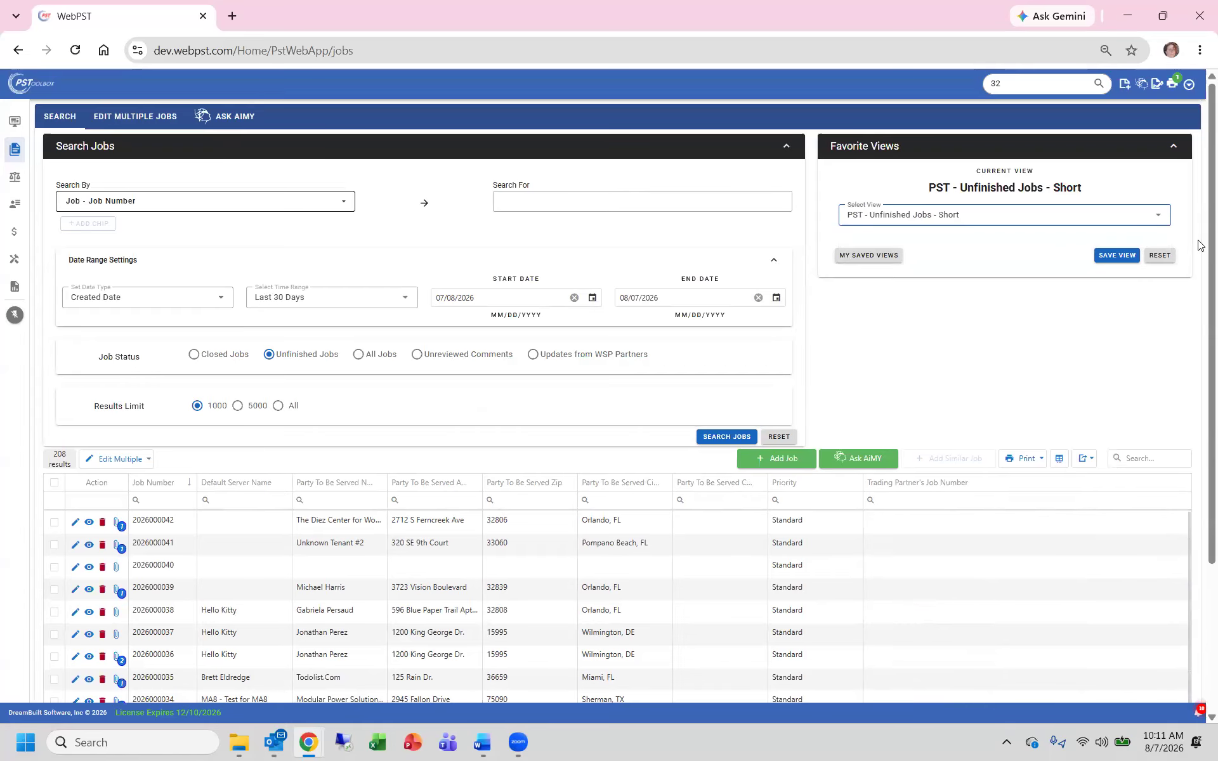
pyautogui.moveTo(1200, 255); pyautogui.dragTo(1201, 407)
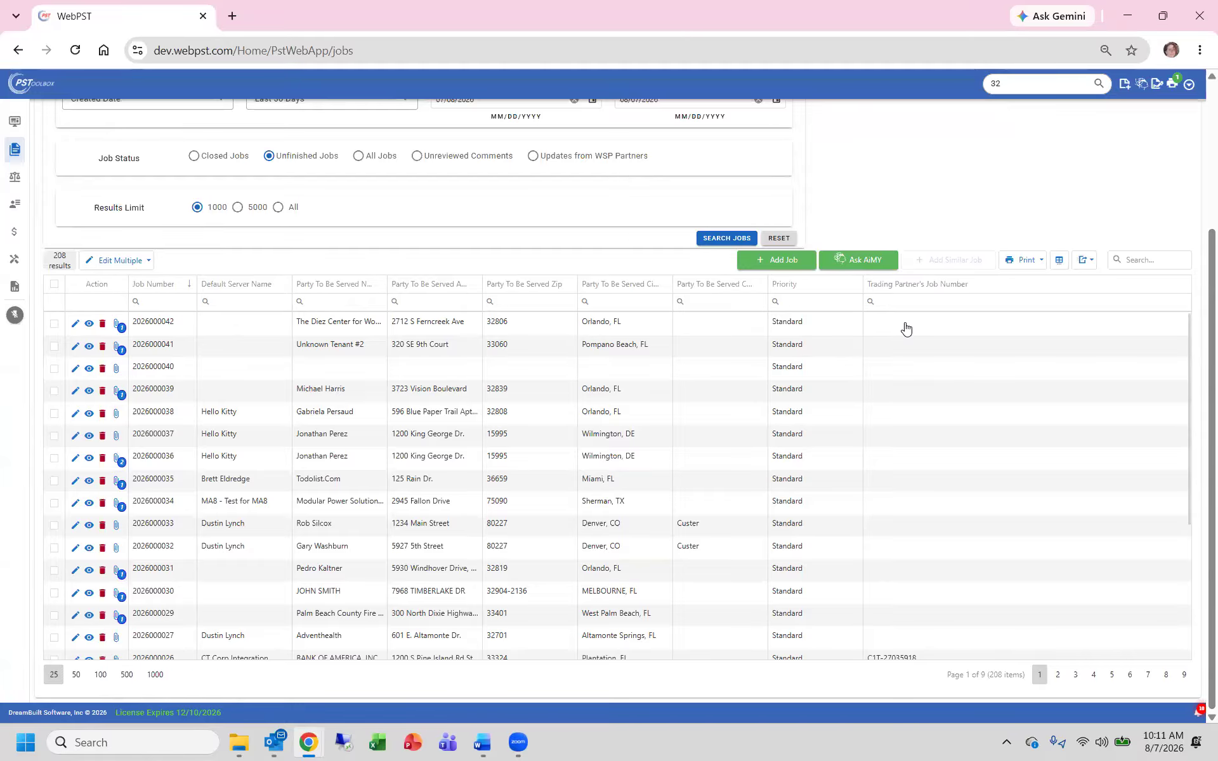
# Open the Column Chooser for the job results grid and add the F - Phase flex field to the shown columns
pyautogui.click(1059, 261)
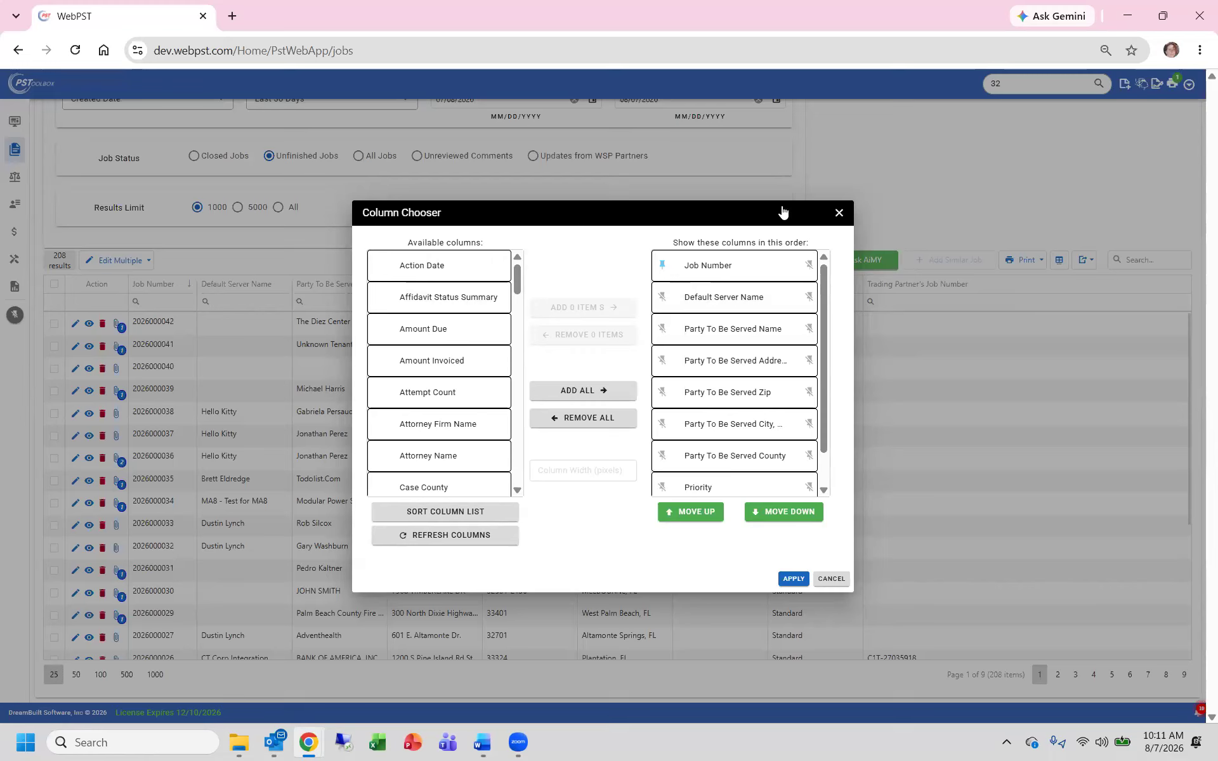
pyautogui.scroll(-1, 833, 400)
pyautogui.scroll(1, 822, 291)
pyautogui.moveTo(517, 274); pyautogui.dragTo(520, 381)
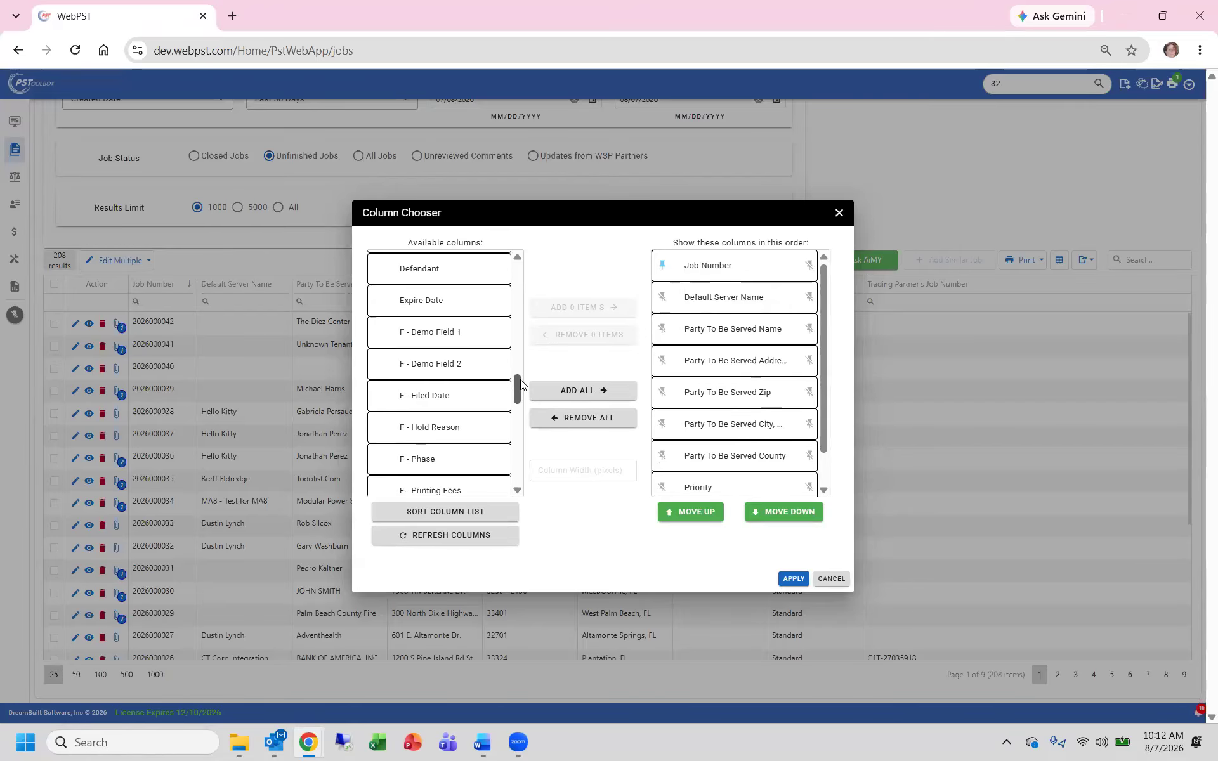
pyautogui.click(518, 490)
pyautogui.click(518, 490)
pyautogui.click(517, 490)
pyautogui.click(516, 260)
pyautogui.click(516, 260)
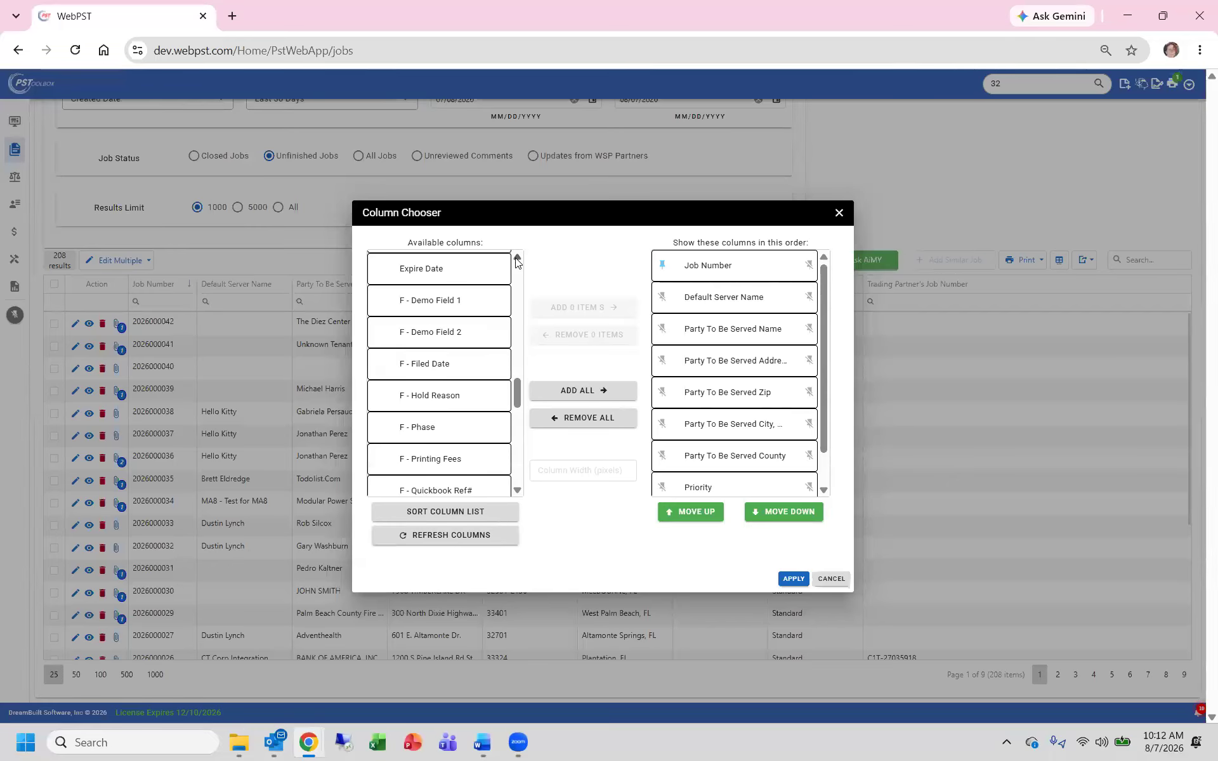
pyautogui.click(517, 488)
pyautogui.click(518, 489)
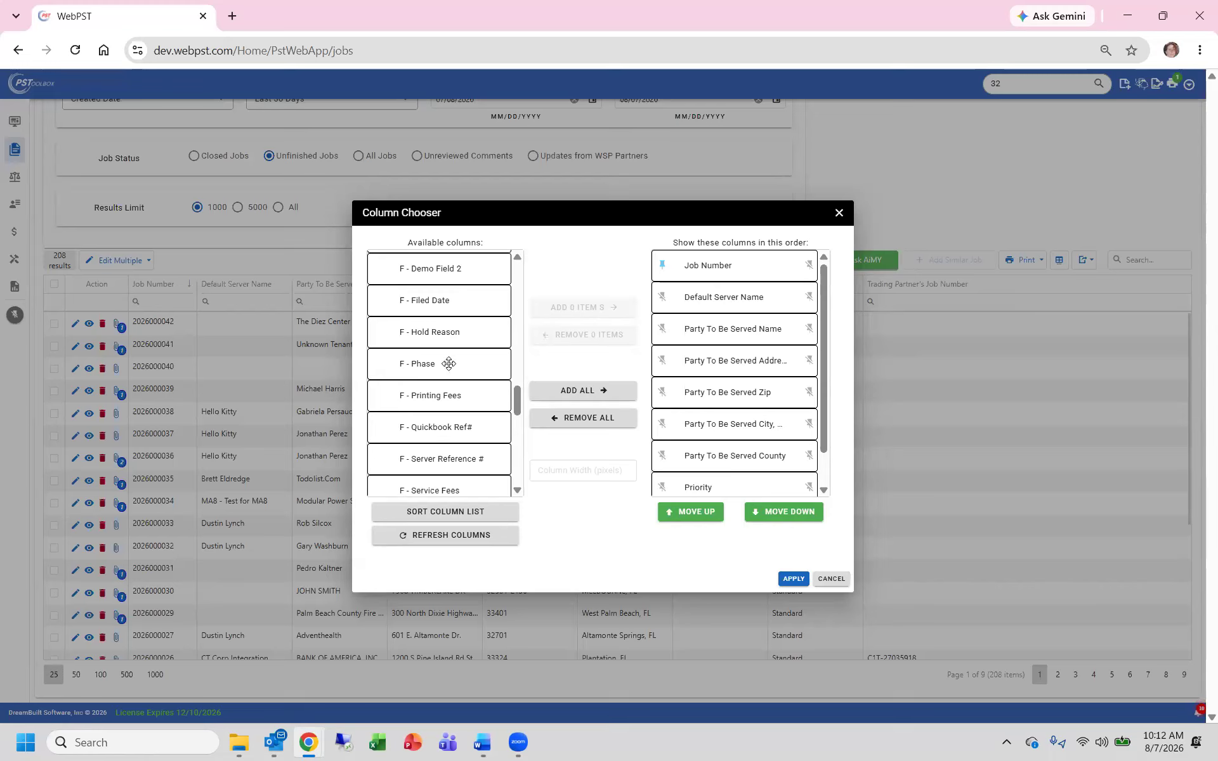
pyautogui.click(426, 368)
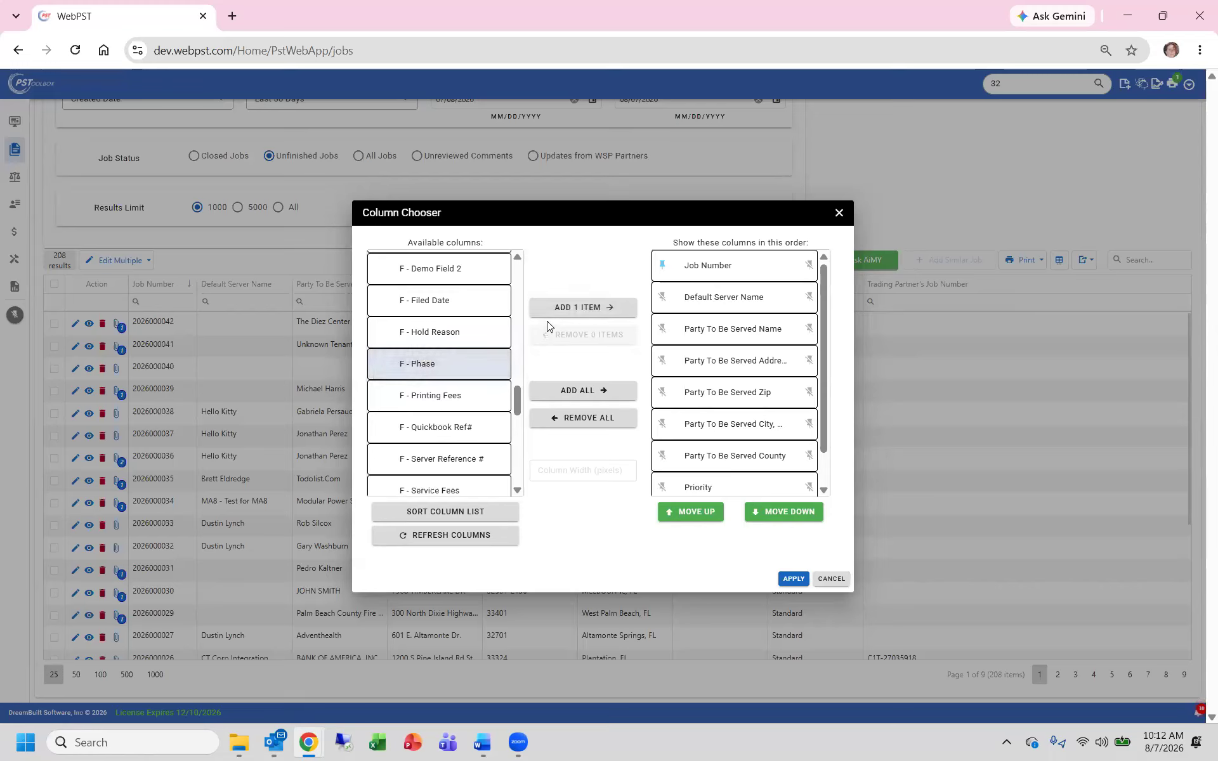
pyautogui.click(571, 307)
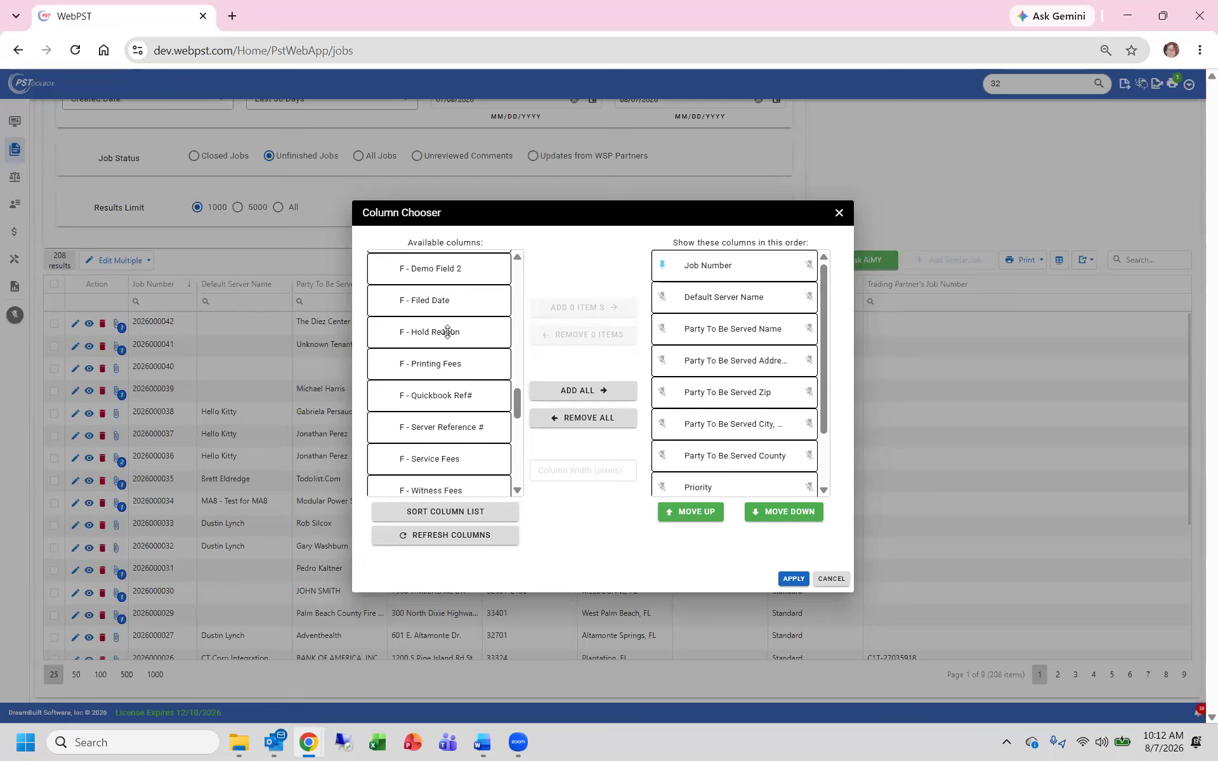
# Add the F - Hold Reason flex field to the shown columns of the grid
pyautogui.click(422, 335)
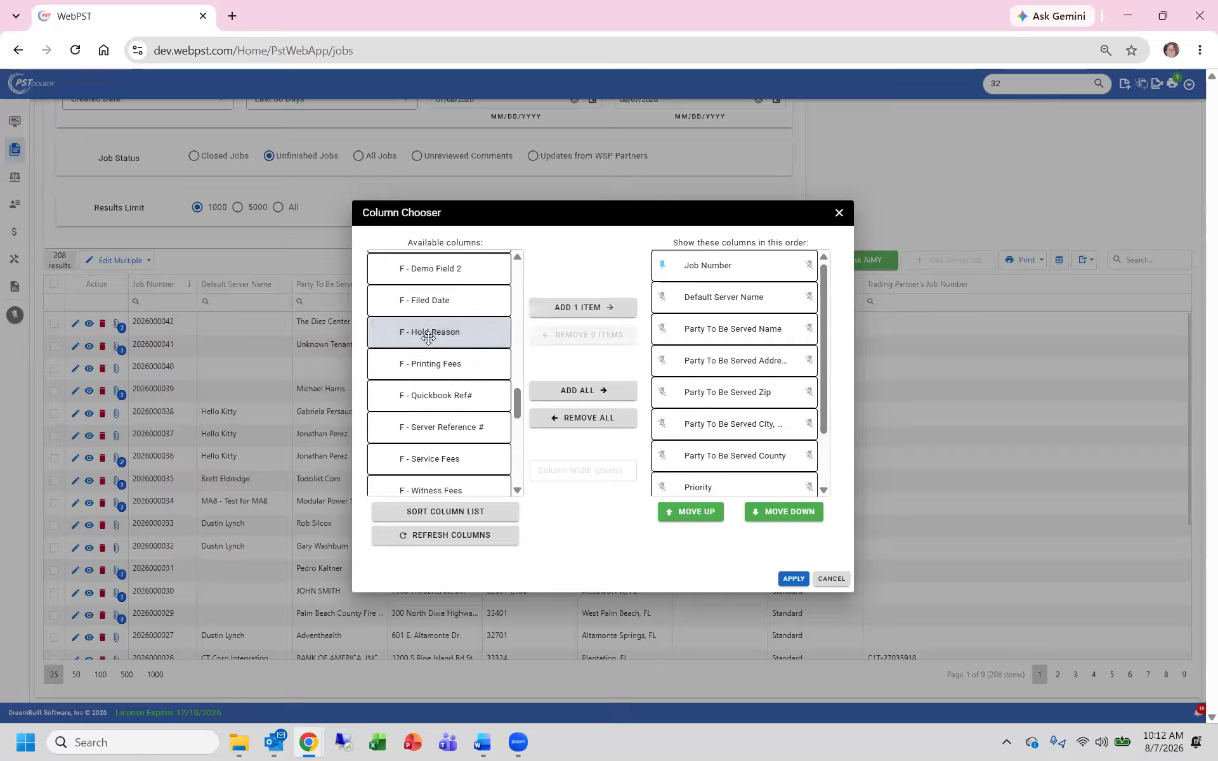
pyautogui.click(564, 306)
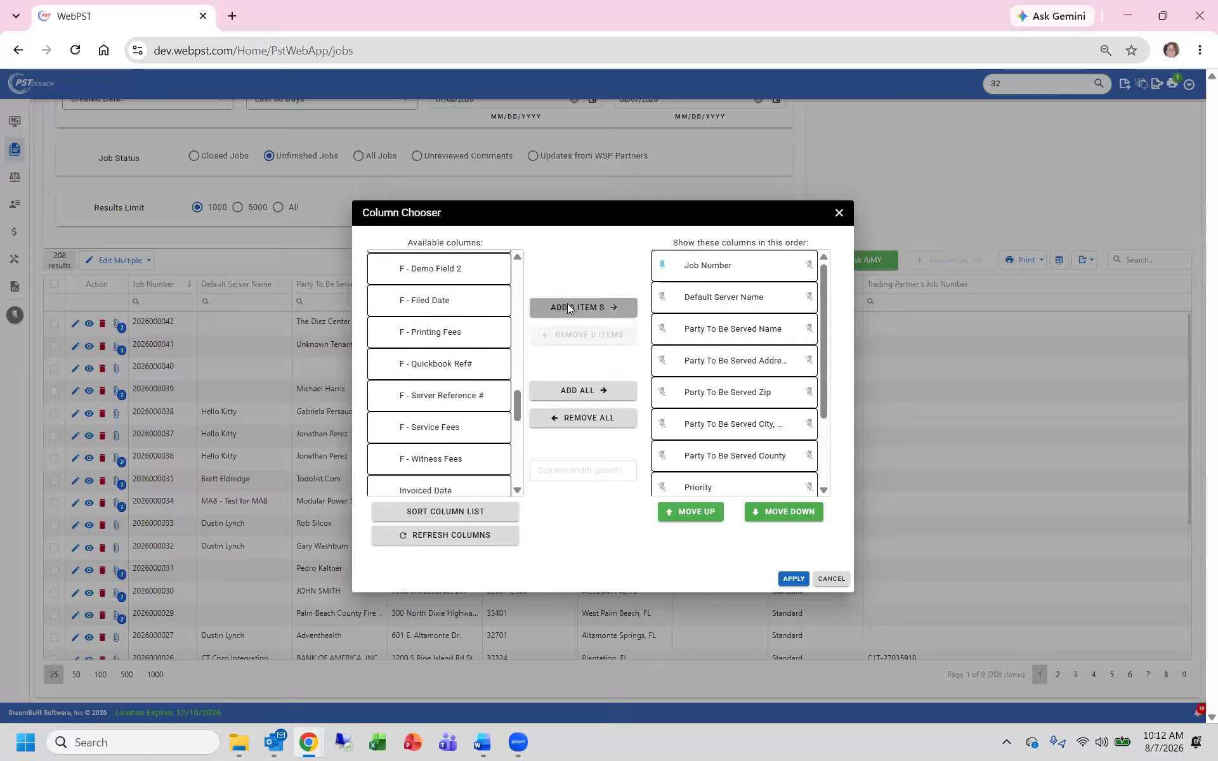
pyautogui.click(517, 489)
pyautogui.click(517, 490)
pyautogui.click(517, 259)
pyautogui.click(517, 259)
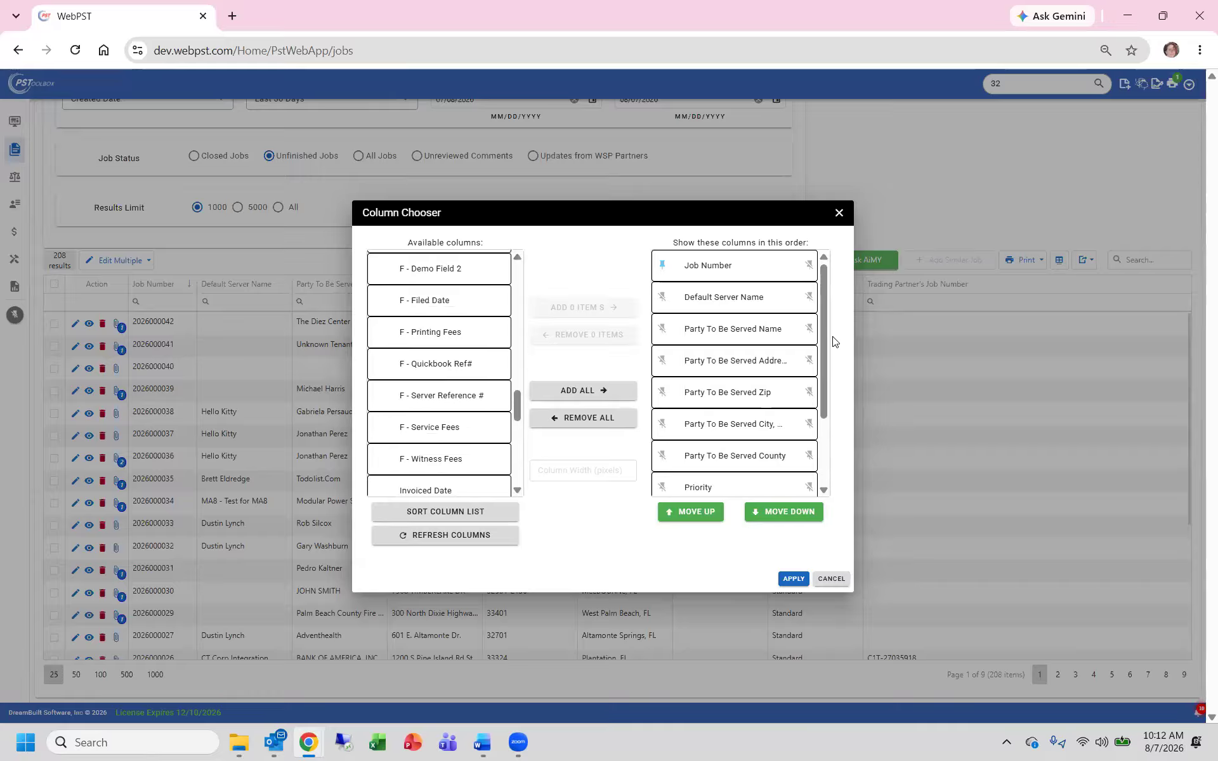
# Reorder the shown columns so that F - Phase comes directly after Job Number
pyautogui.scroll(-3, 832, 381)
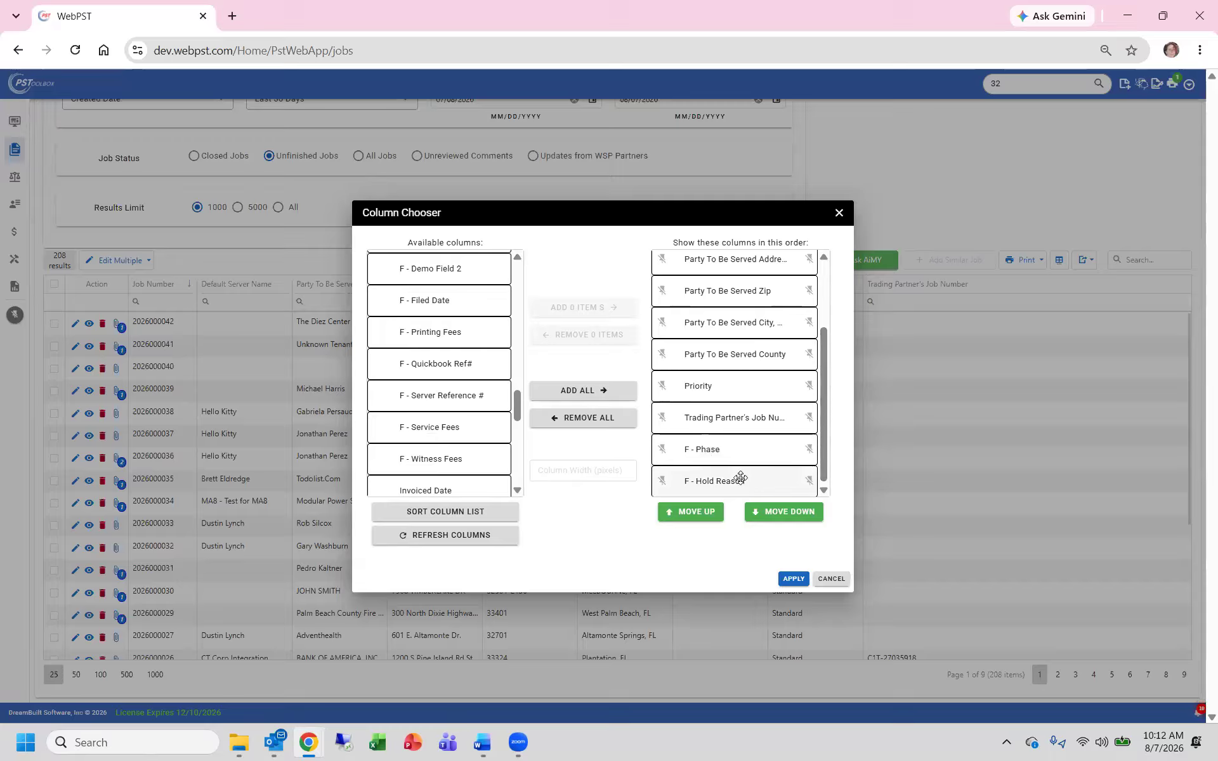
pyautogui.moveTo(823, 414); pyautogui.dragTo(819, 397)
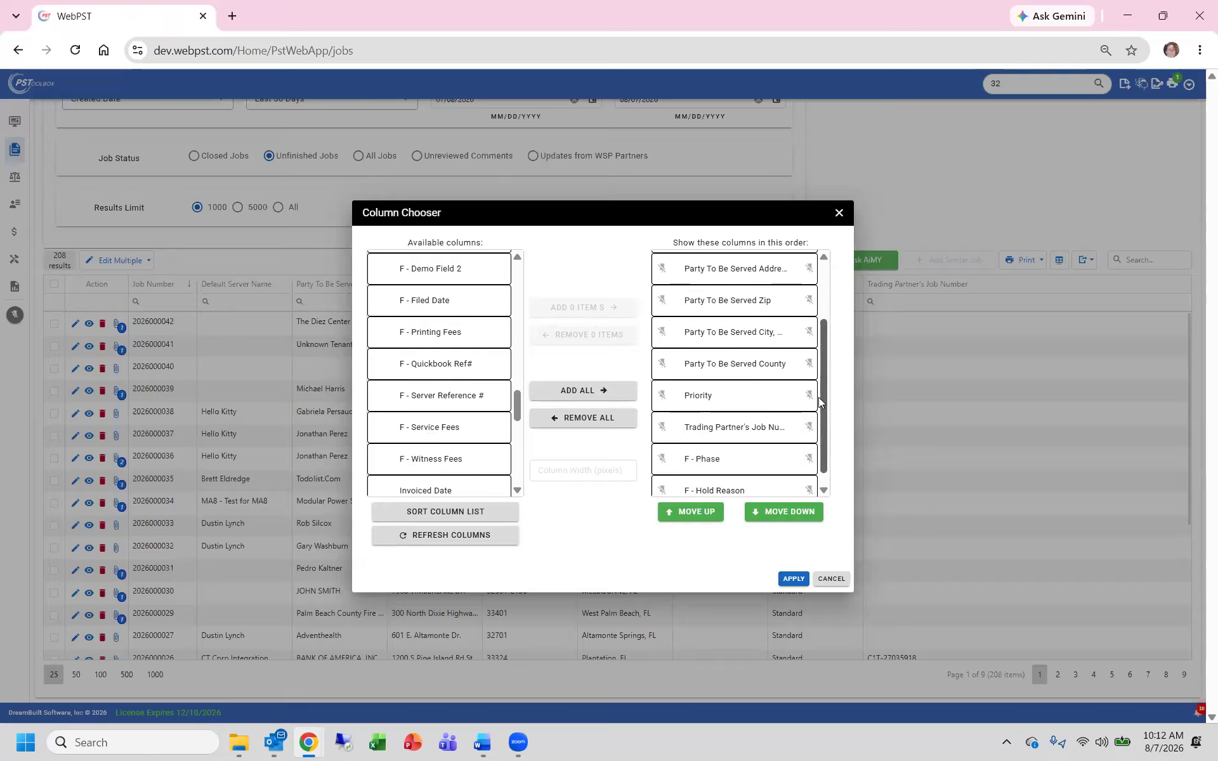
pyautogui.moveTo(720, 475); pyautogui.dragTo(724, 289)
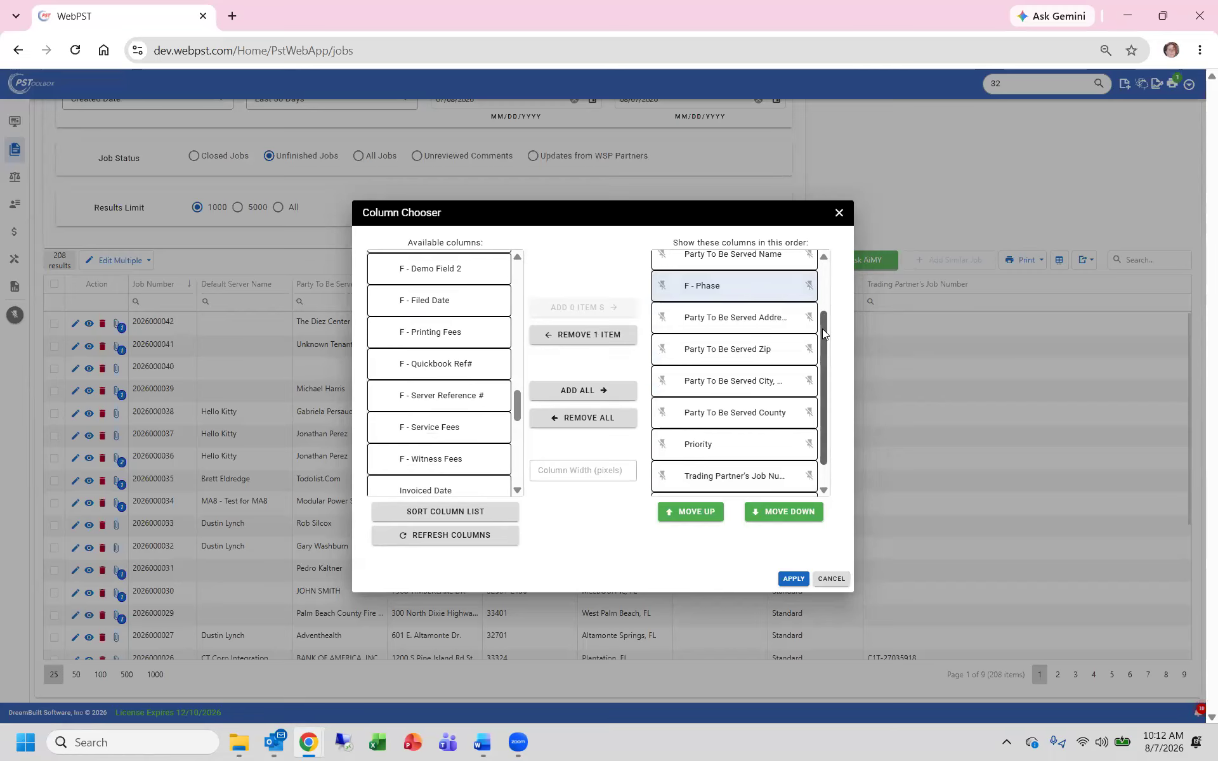
pyautogui.moveTo(822, 329); pyautogui.dragTo(823, 275)
pyautogui.moveTo(732, 356); pyautogui.dragTo(729, 305)
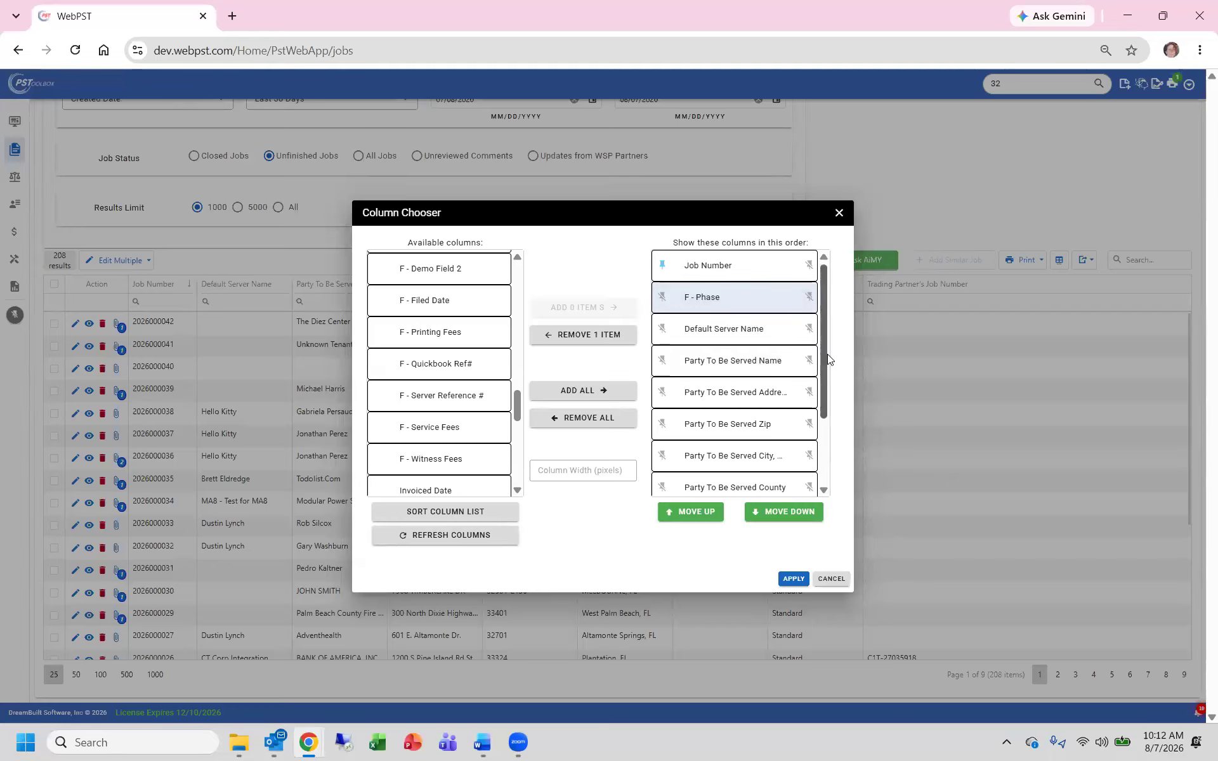
# Select F - Hold Reason at the end of the shown columns and apply the column layout to the grid
pyautogui.moveTo(826, 358); pyautogui.dragTo(836, 405)
pyautogui.moveTo(734, 482)
pyautogui.mouseDown()
pyautogui.moveTo(742, 327)
pyautogui.moveTo(740, 495)
pyautogui.moveTo(743, 482)
pyautogui.mouseUp()
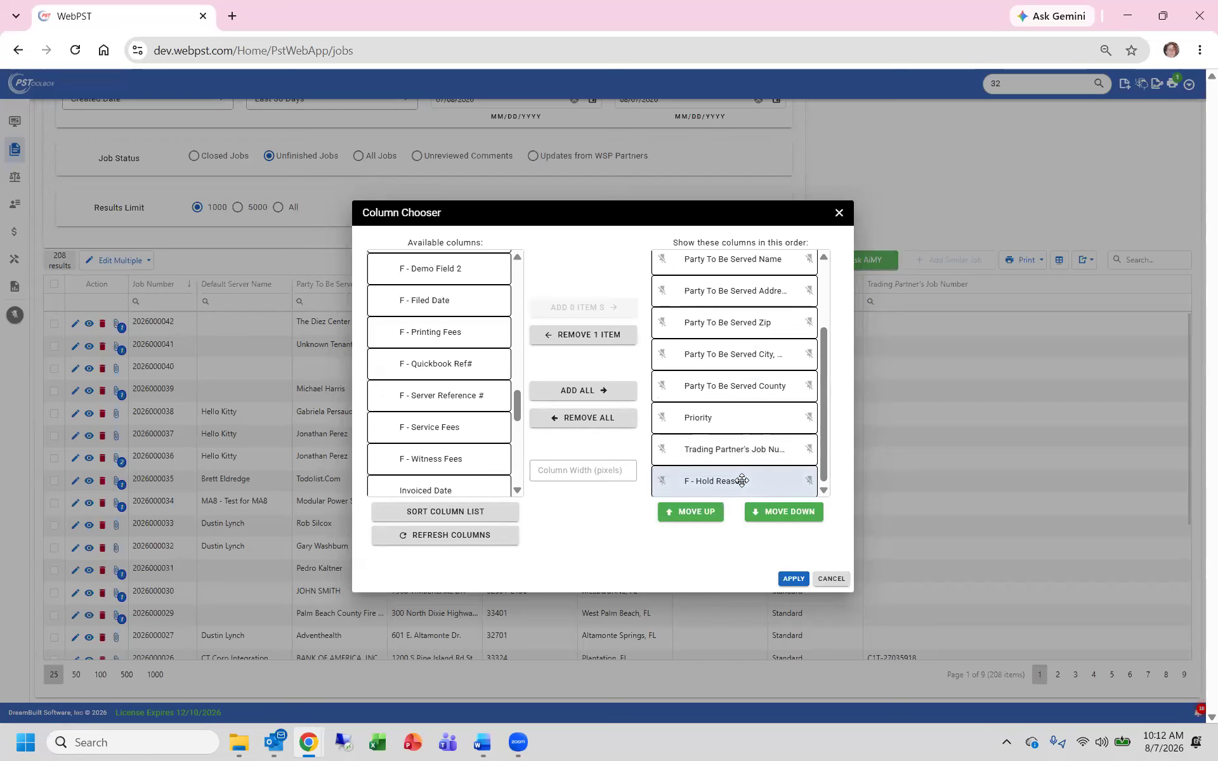
pyautogui.click(792, 579)
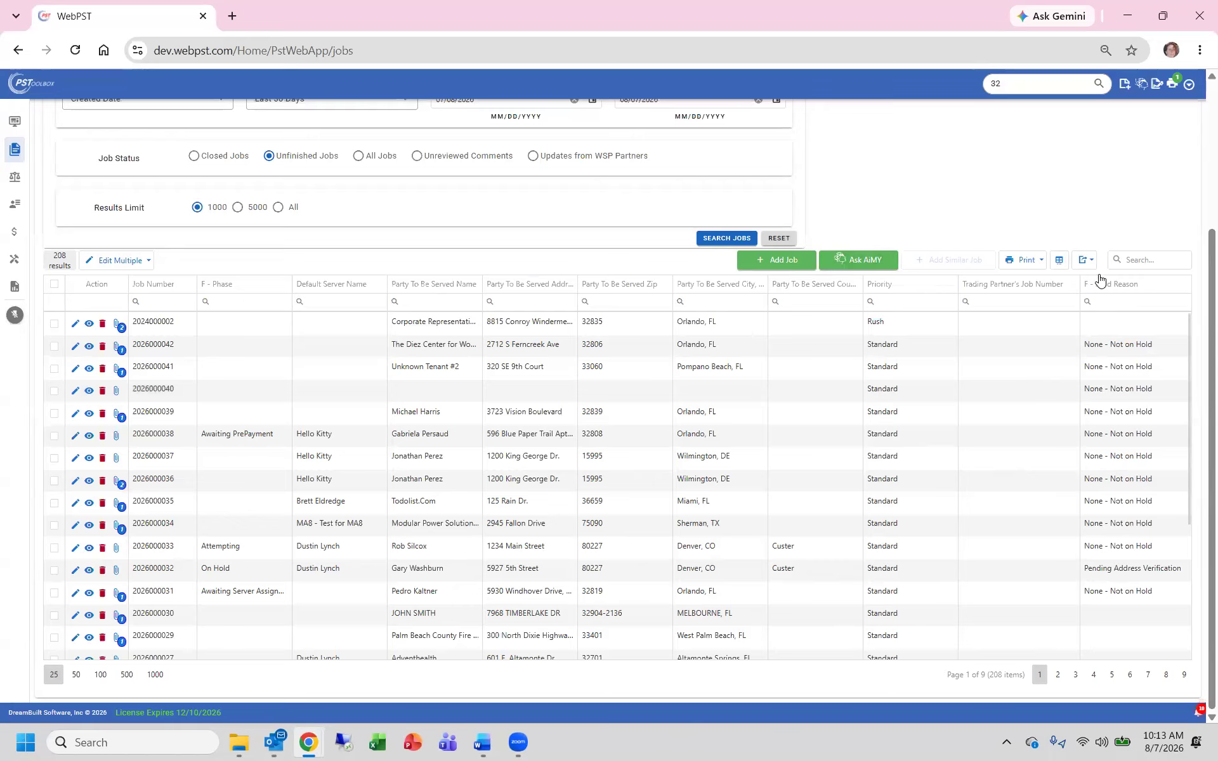
# Move the F - Hold Reason column directly after F - Phase in the results grid and sort the jobs by F - Phase ascending
pyautogui.moveTo(1134, 290)
pyautogui.mouseDown()
pyautogui.moveTo(764, 326)
pyautogui.moveTo(451, 282)
pyautogui.moveTo(306, 287)
pyautogui.mouseUp()
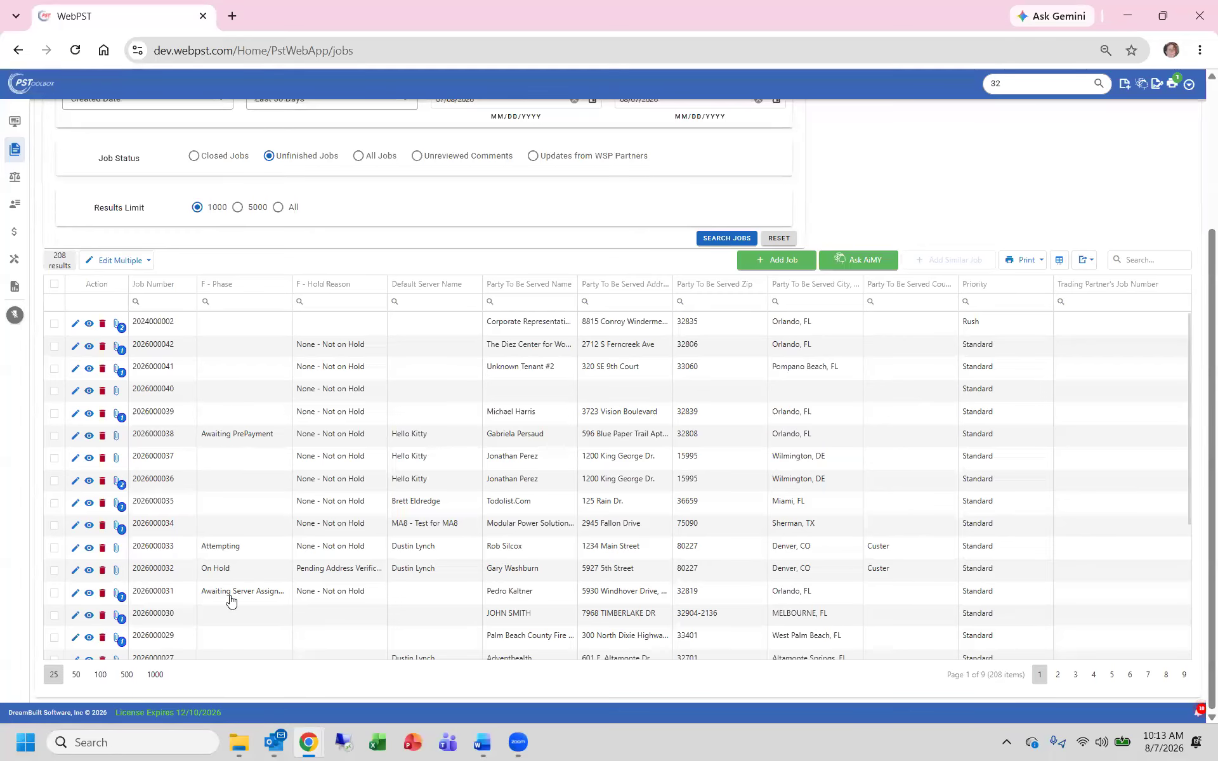
pyautogui.click(235, 284)
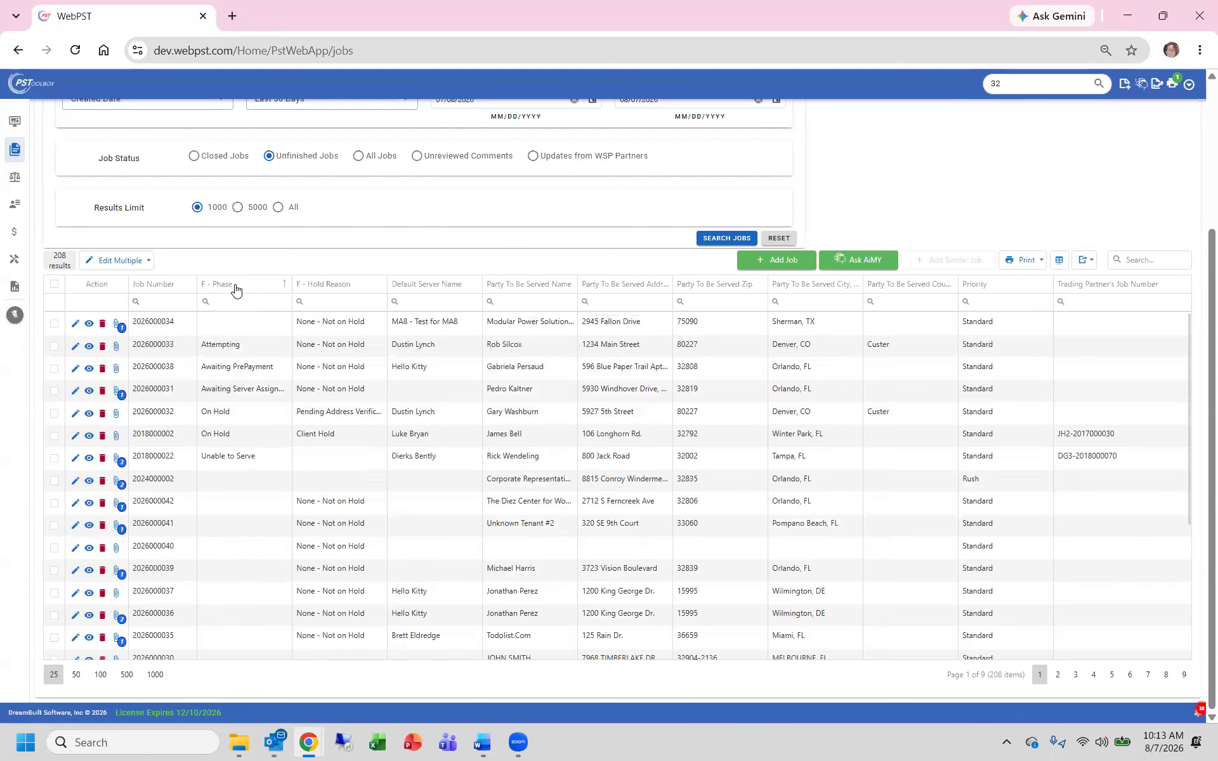
pyautogui.click(318, 298)
# Bring up the results grid's options for exporting jobs to Excel
pyautogui.click(1091, 261)
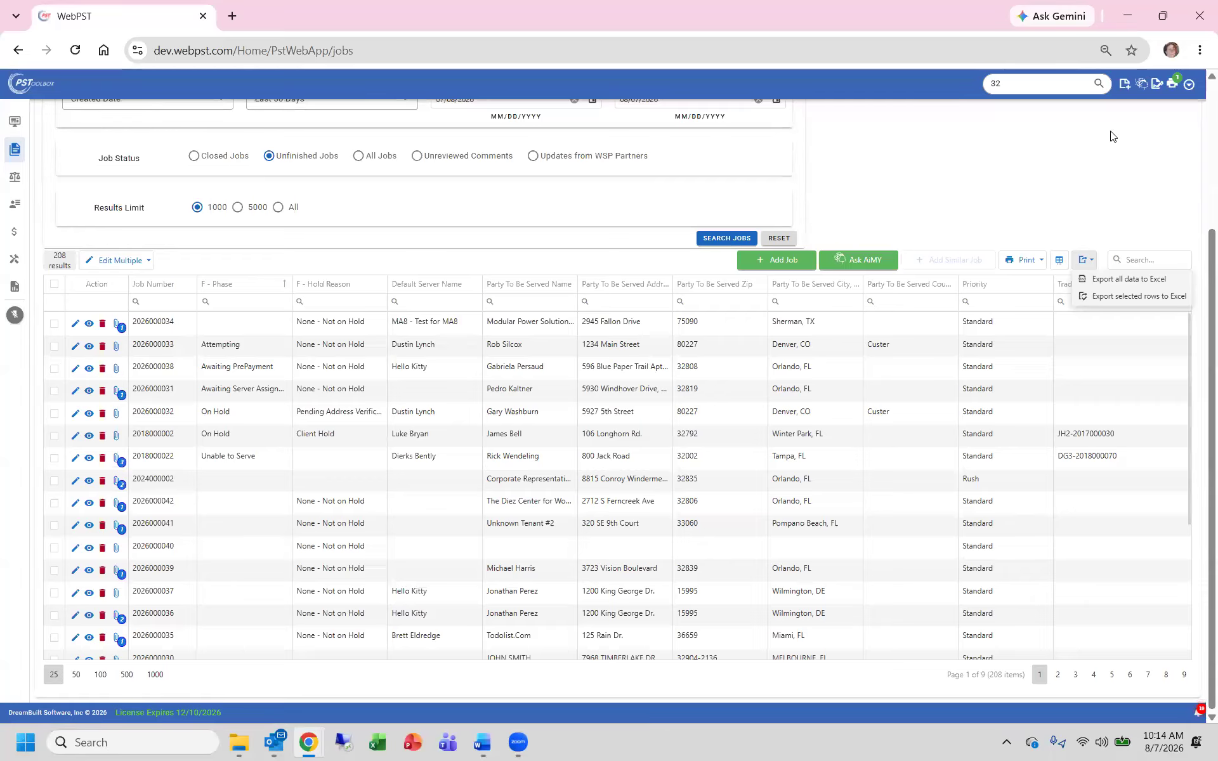
pyautogui.click(1043, 18)
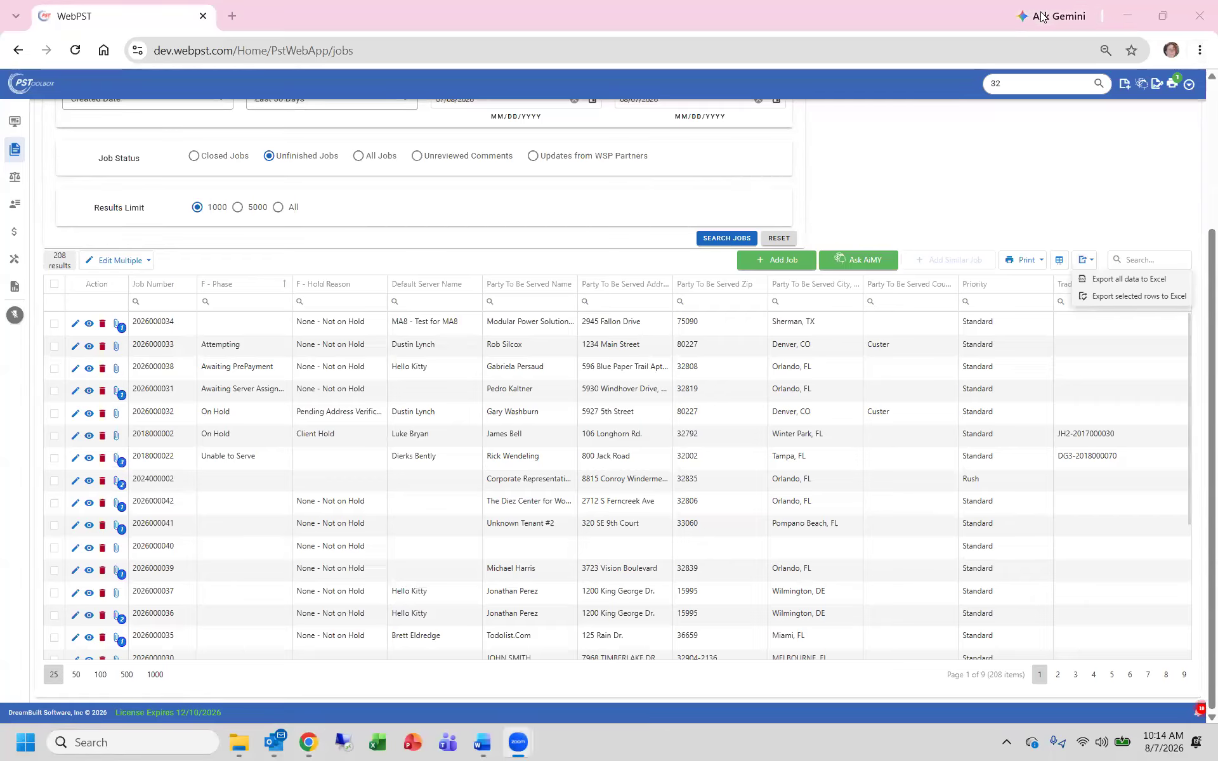